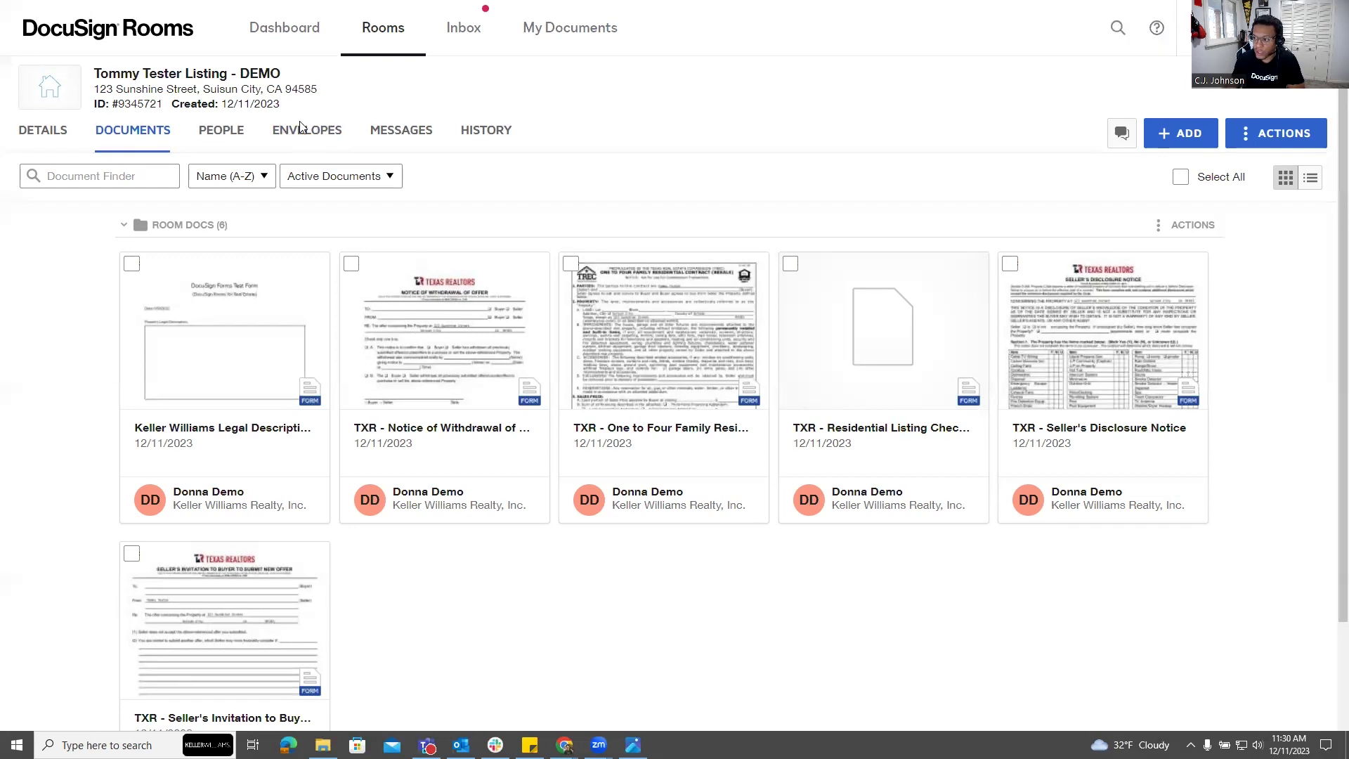
Switch the listing room to its Envelopes tab.
{"action": "left_click", "coordinate": [307, 147]}
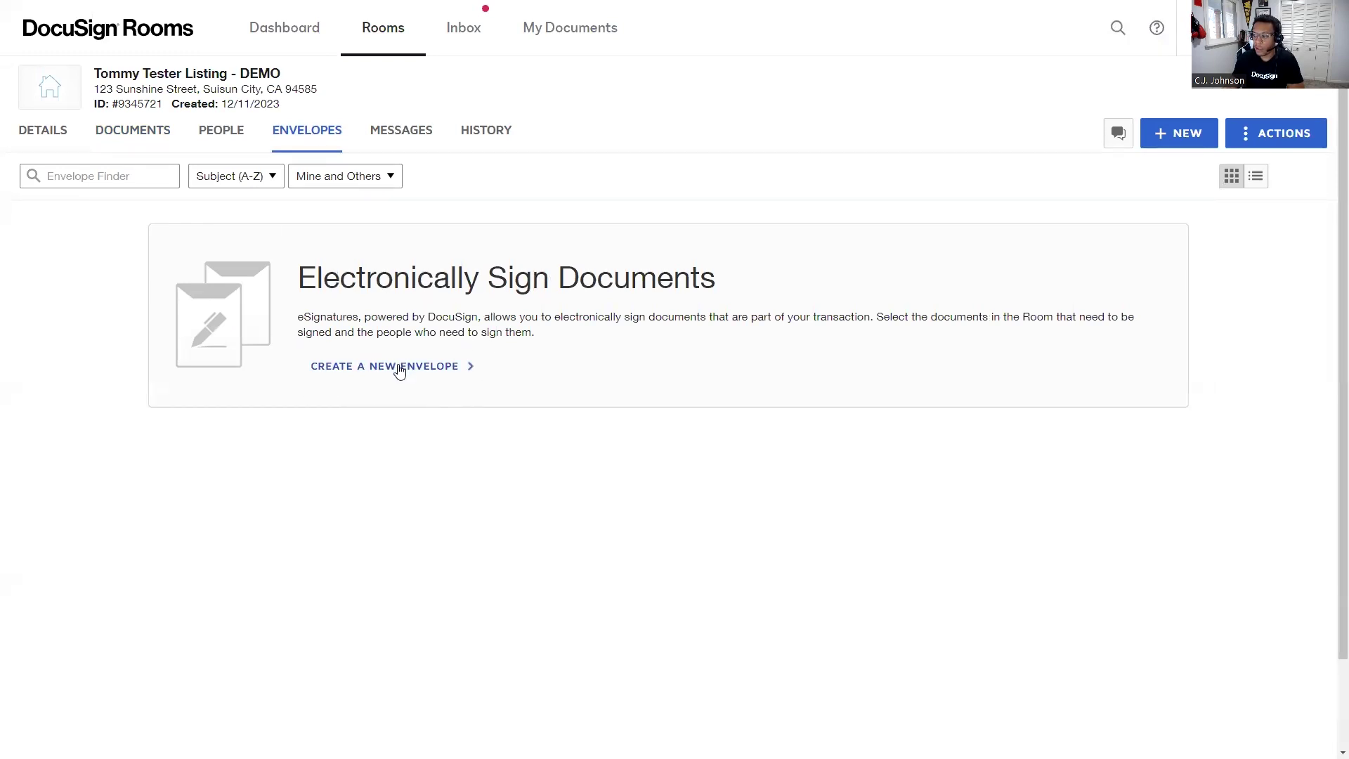
Choose Create a New Envelope to go back to the room's Documents list.
{"action": "left_click", "coordinate": [400, 370]}
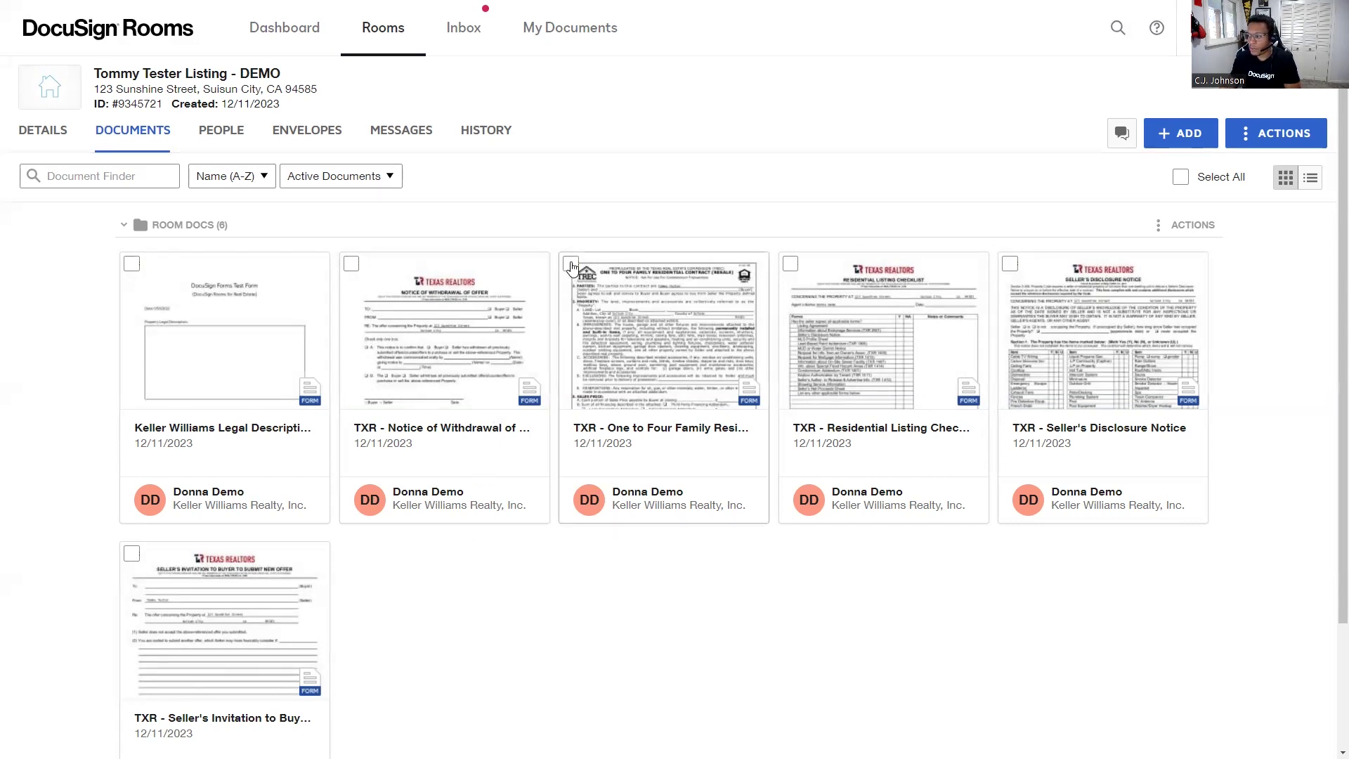
Select the Notice of Withdrawal of Offer and One to Four Family contract, then create an envelope.
{"action": "left_click", "coordinate": [571, 265], "text": "shift"}
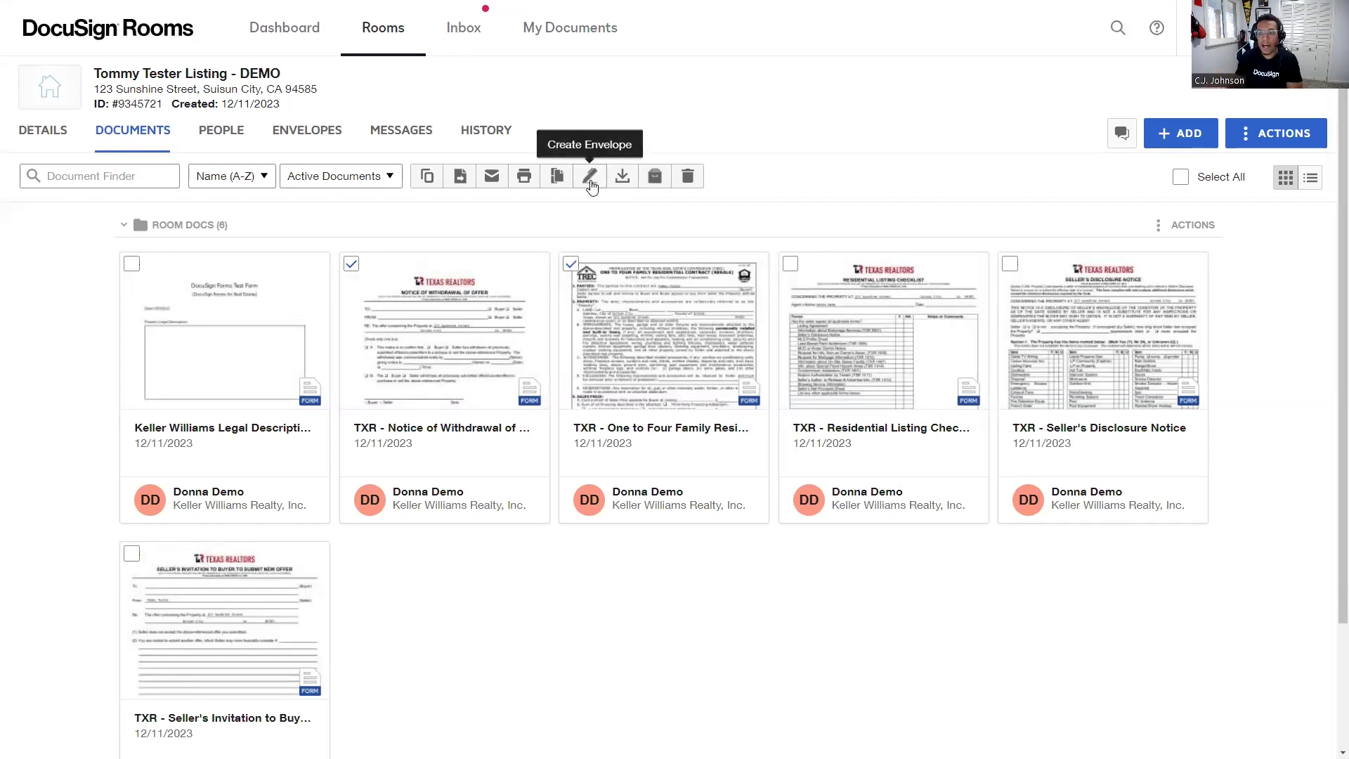
{"action": "left_click", "coordinate": [590, 178]}
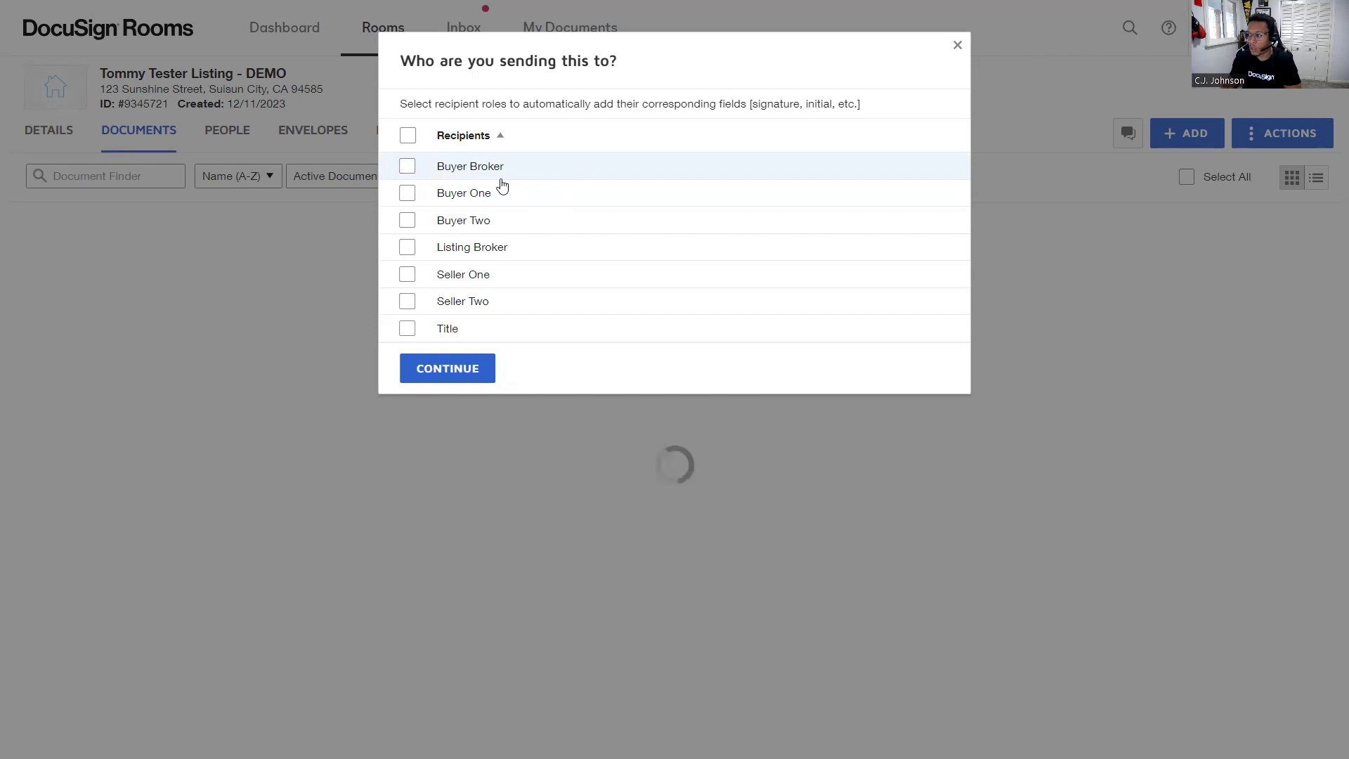
Pick Buyer One and Seller One as recipients and continue to the envelope setup.
{"action": "left_click", "coordinate": [407, 195]}
{"action": "left_click", "coordinate": [408, 277]}
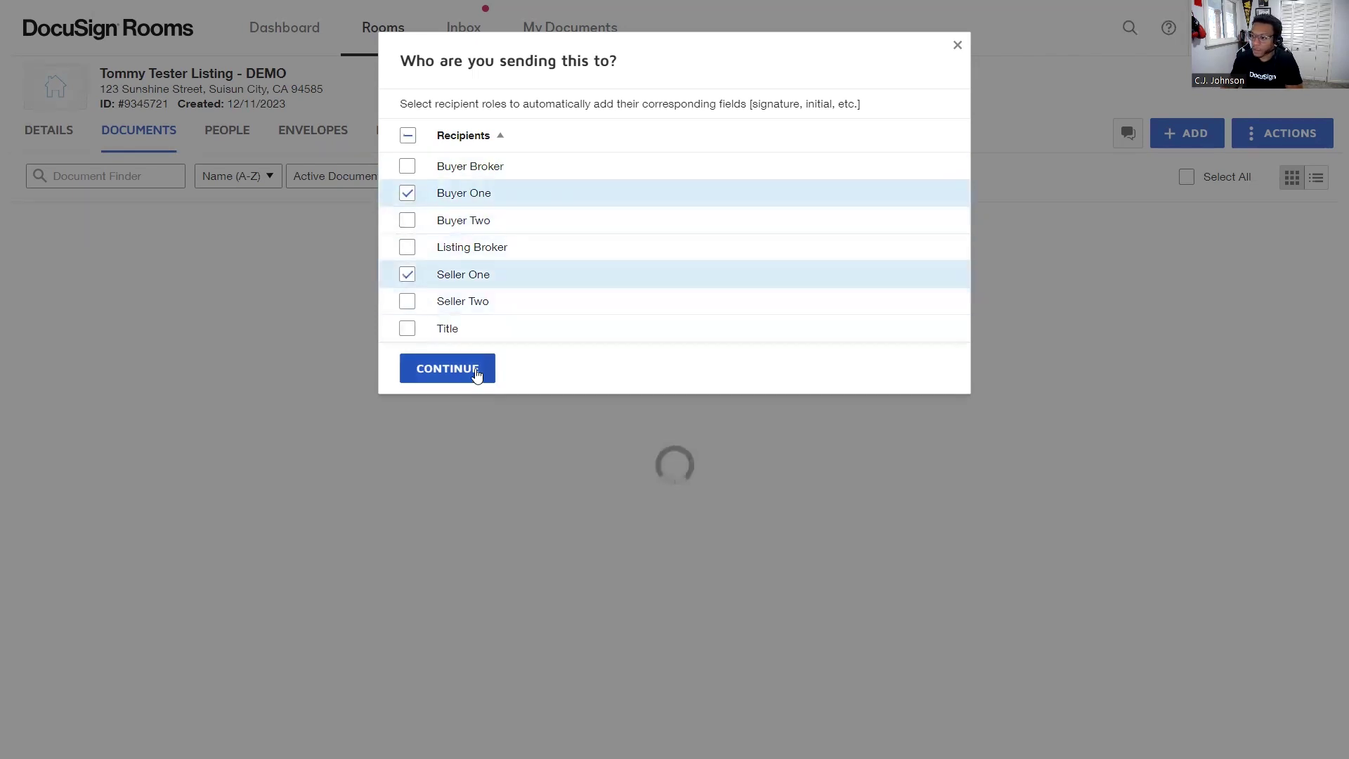
{"action": "left_click", "coordinate": [476, 373]}
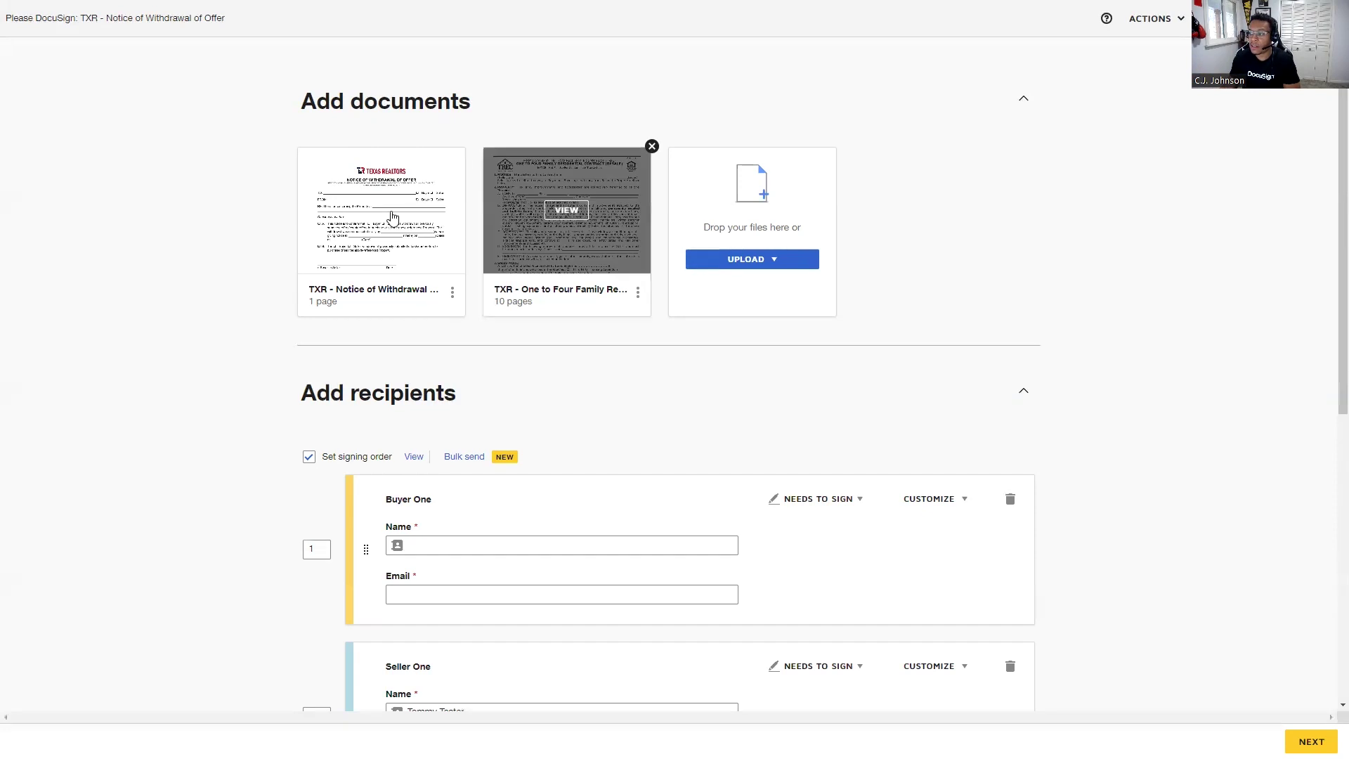
Review the two attached forms and scroll down to the recipient list.
{"action": "mouse_move", "coordinate": [355, 215]}
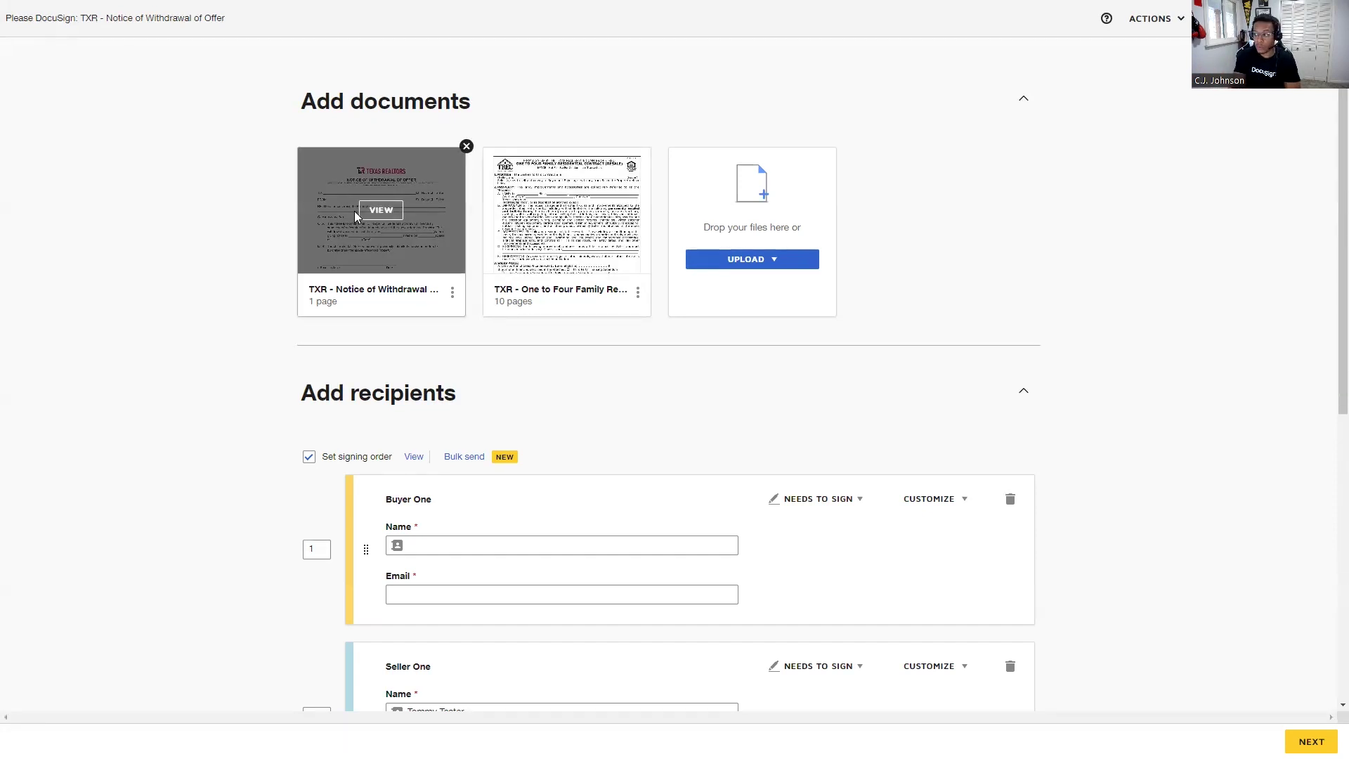
{"action": "scroll", "coordinate": [259, 302], "scroll_direction": "down", "scroll_amount": 3}
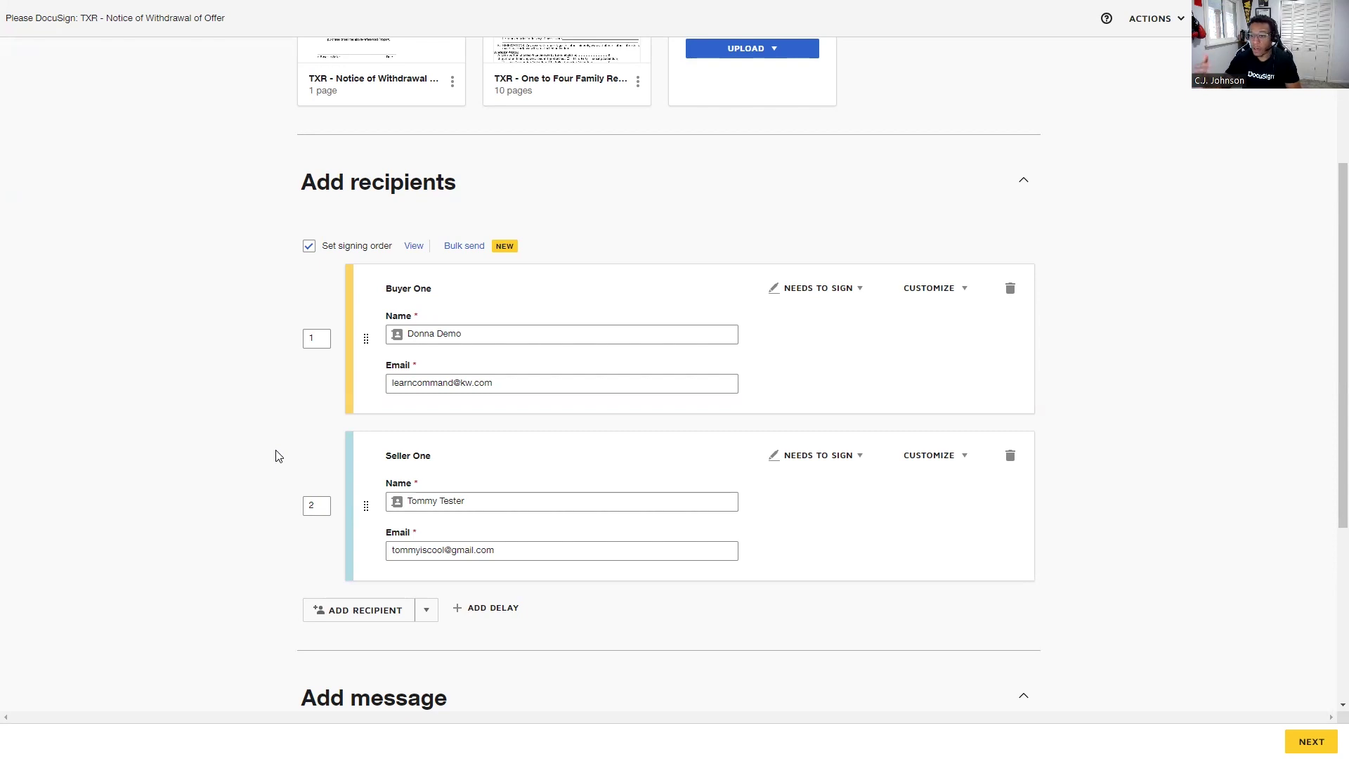
Set Seller One's order to 1 and turn off signing order, keeping both as Needs to Sign.
{"action": "left_click", "coordinate": [326, 507]}
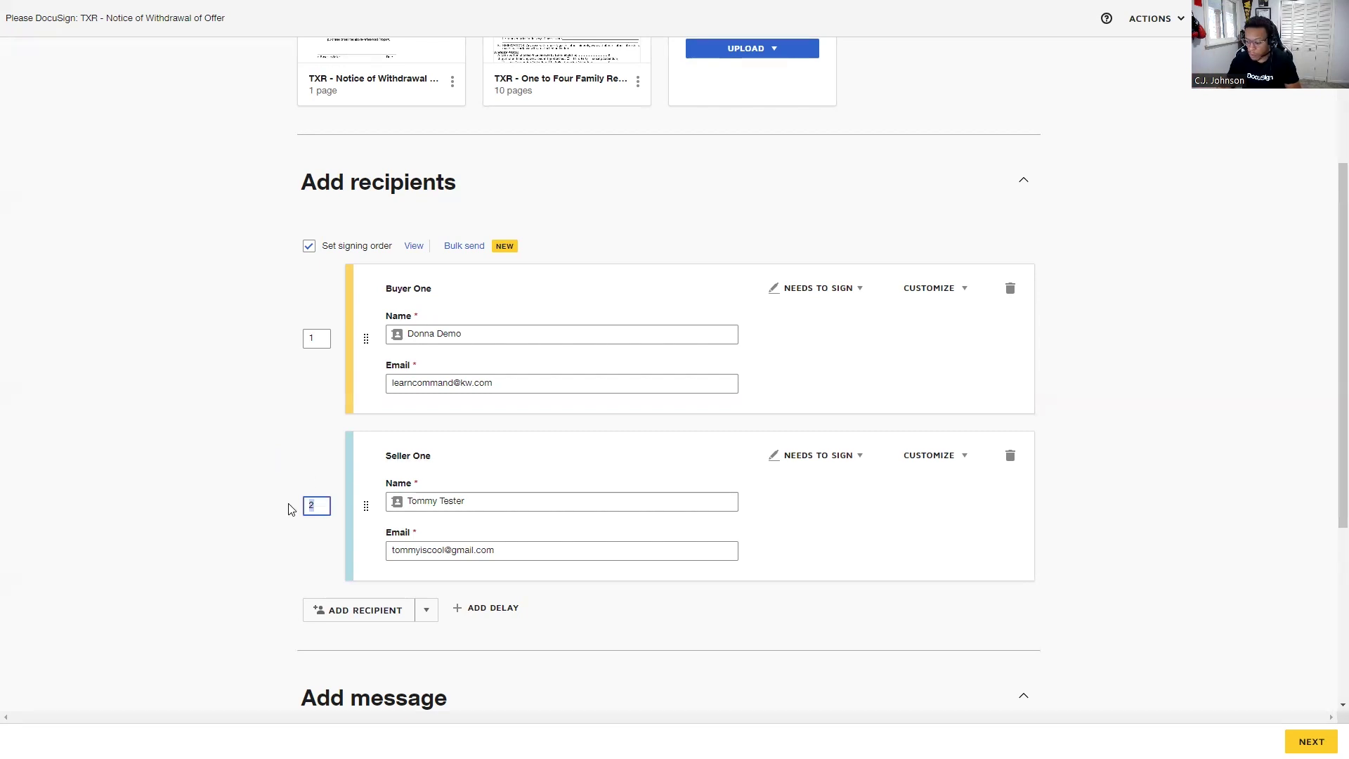
{"action": "key", "text": "BackSpace"}
{"action": "type", "text": "1"}
{"action": "left_click", "coordinate": [287, 503]}
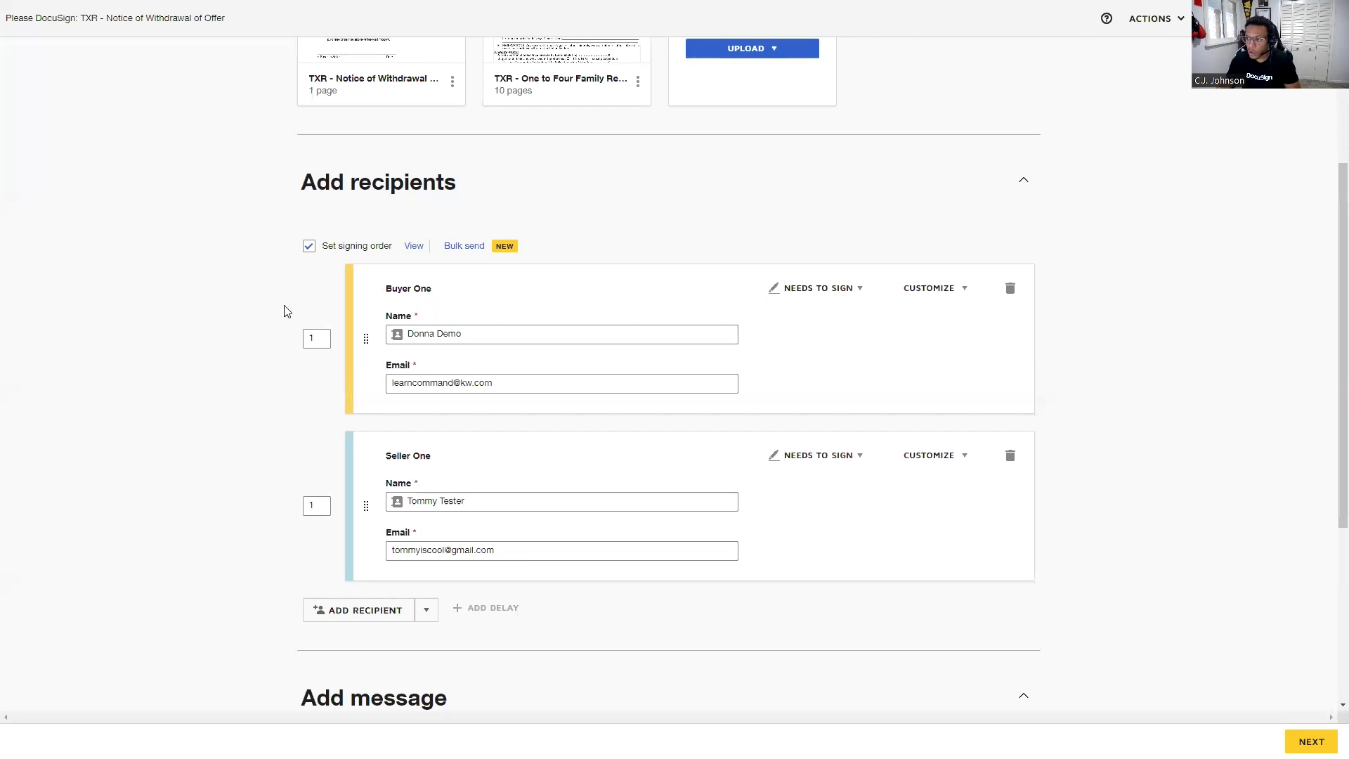
{"action": "left_click", "coordinate": [309, 246]}
{"action": "left_click", "coordinate": [822, 289]}
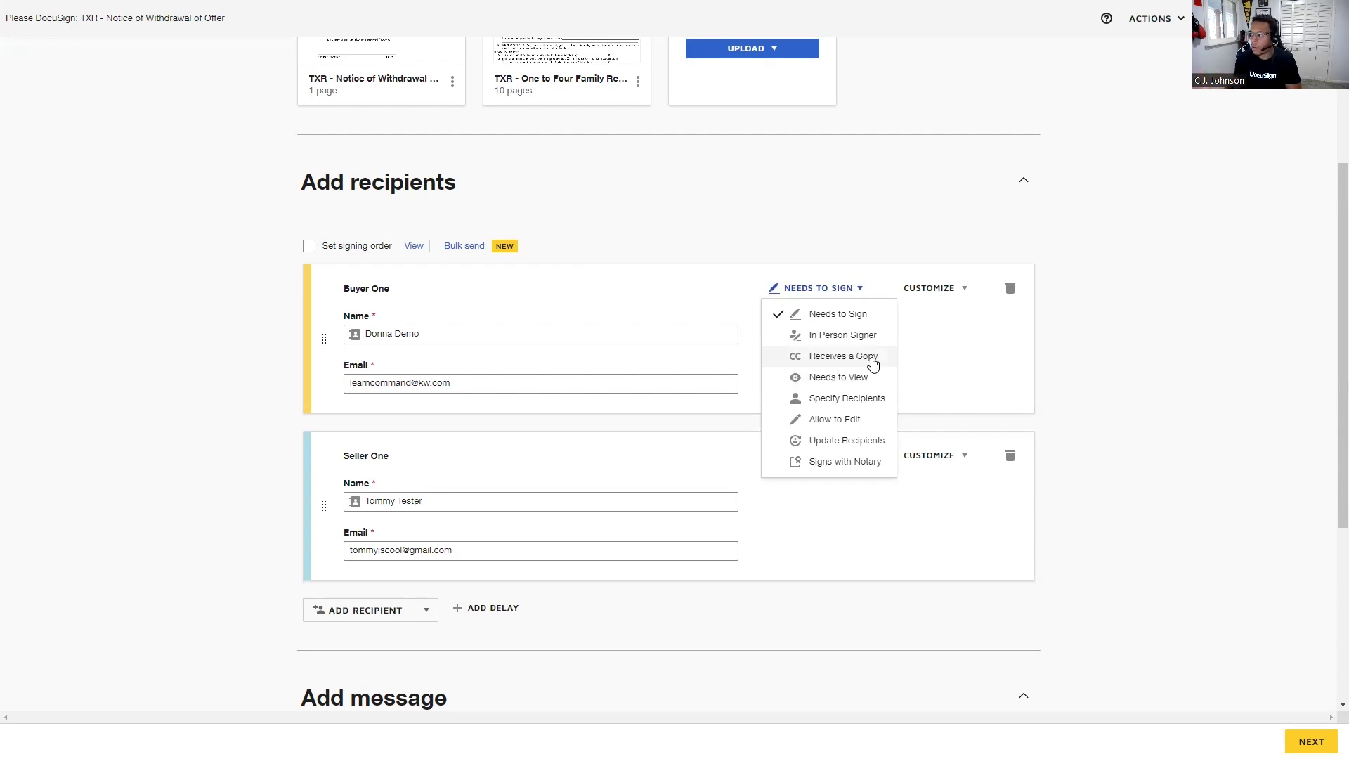
{"action": "scroll", "coordinate": [873, 362], "scroll_direction": "up", "scroll_amount": 1}
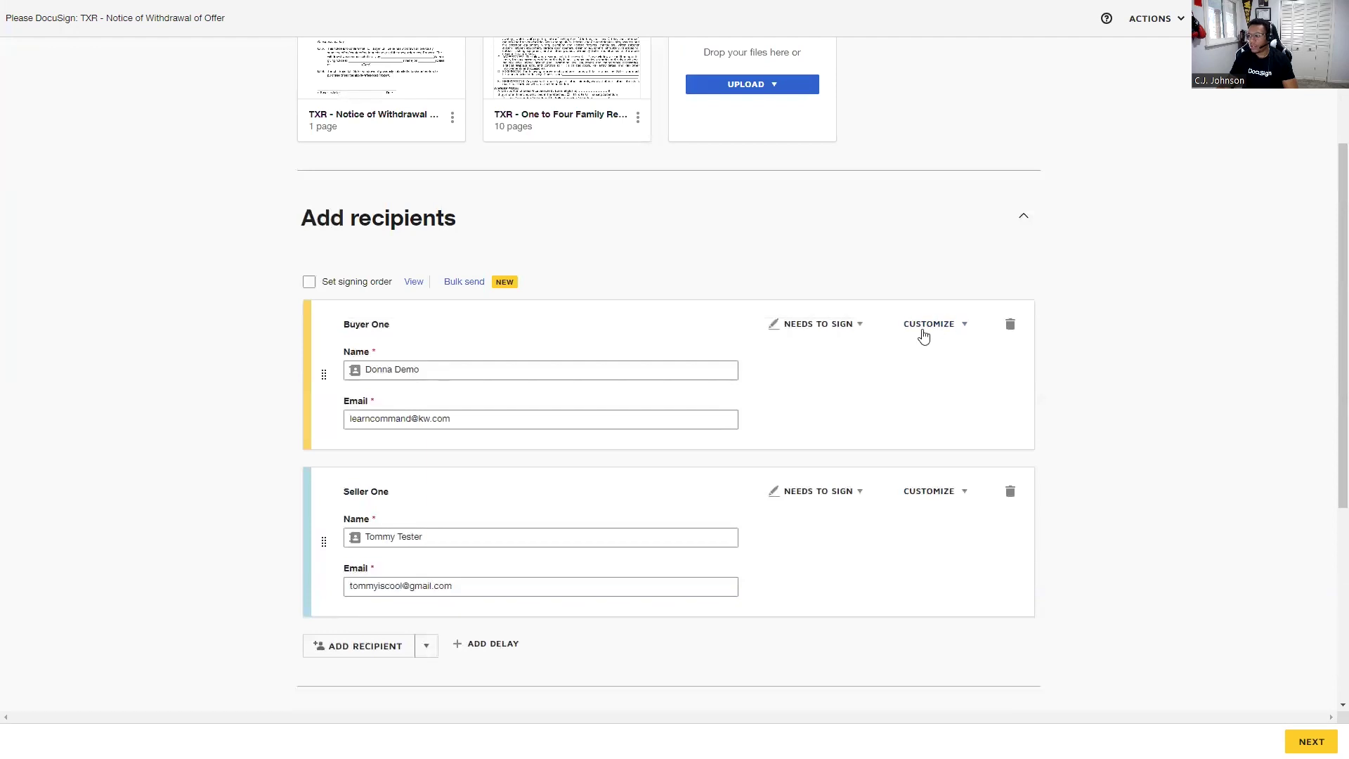
From Buyer One's Customize menu, add and enter an access code, then add a private message.
{"action": "left_click", "coordinate": [935, 327]}
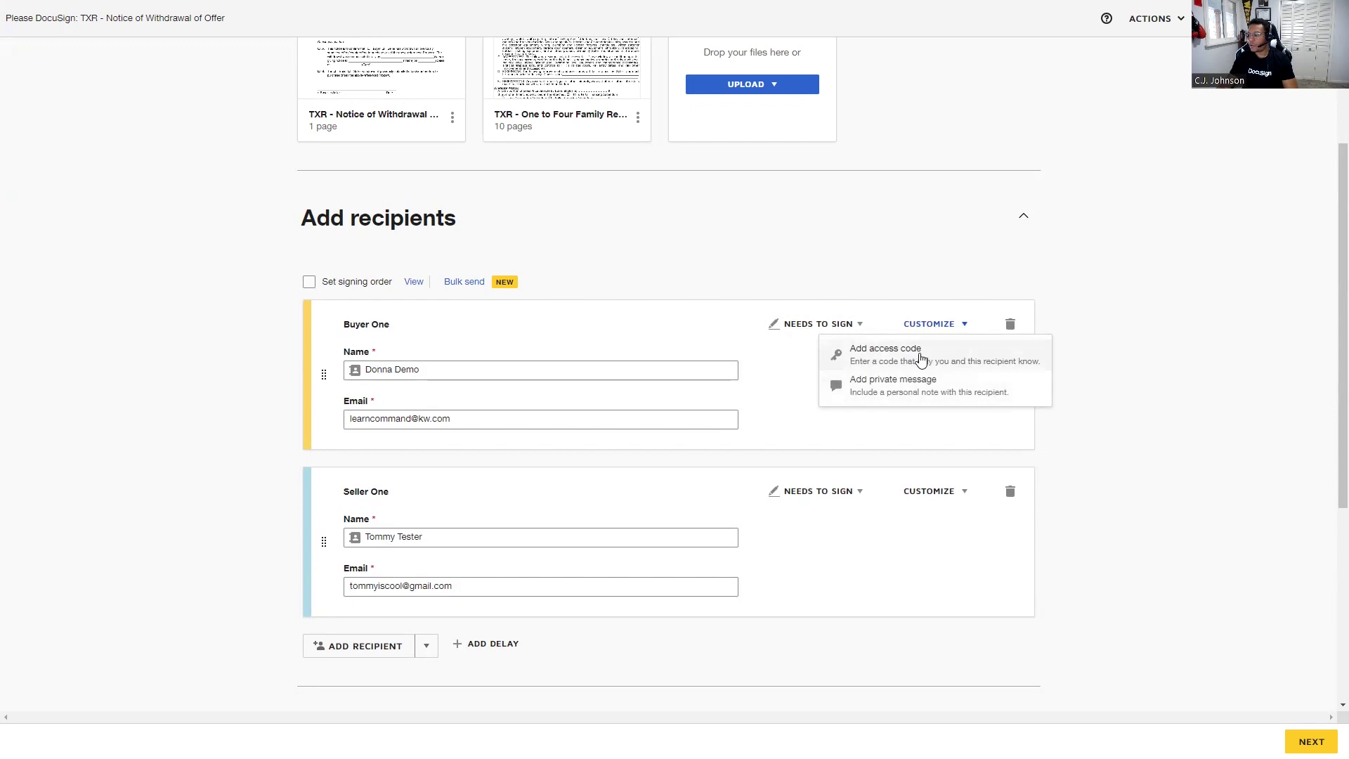
{"action": "left_click", "coordinate": [921, 360]}
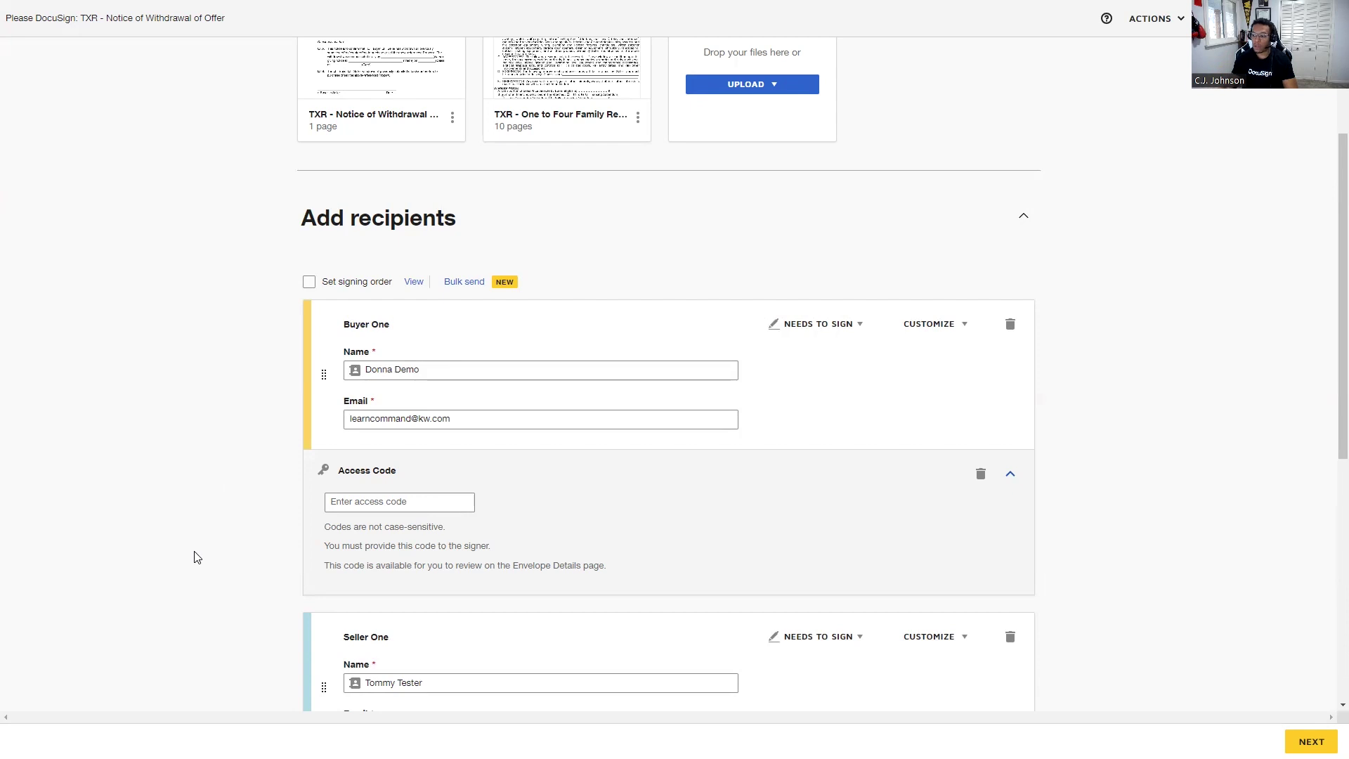
{"action": "left_click", "coordinate": [445, 500]}
{"action": "type", "text": "12345"}
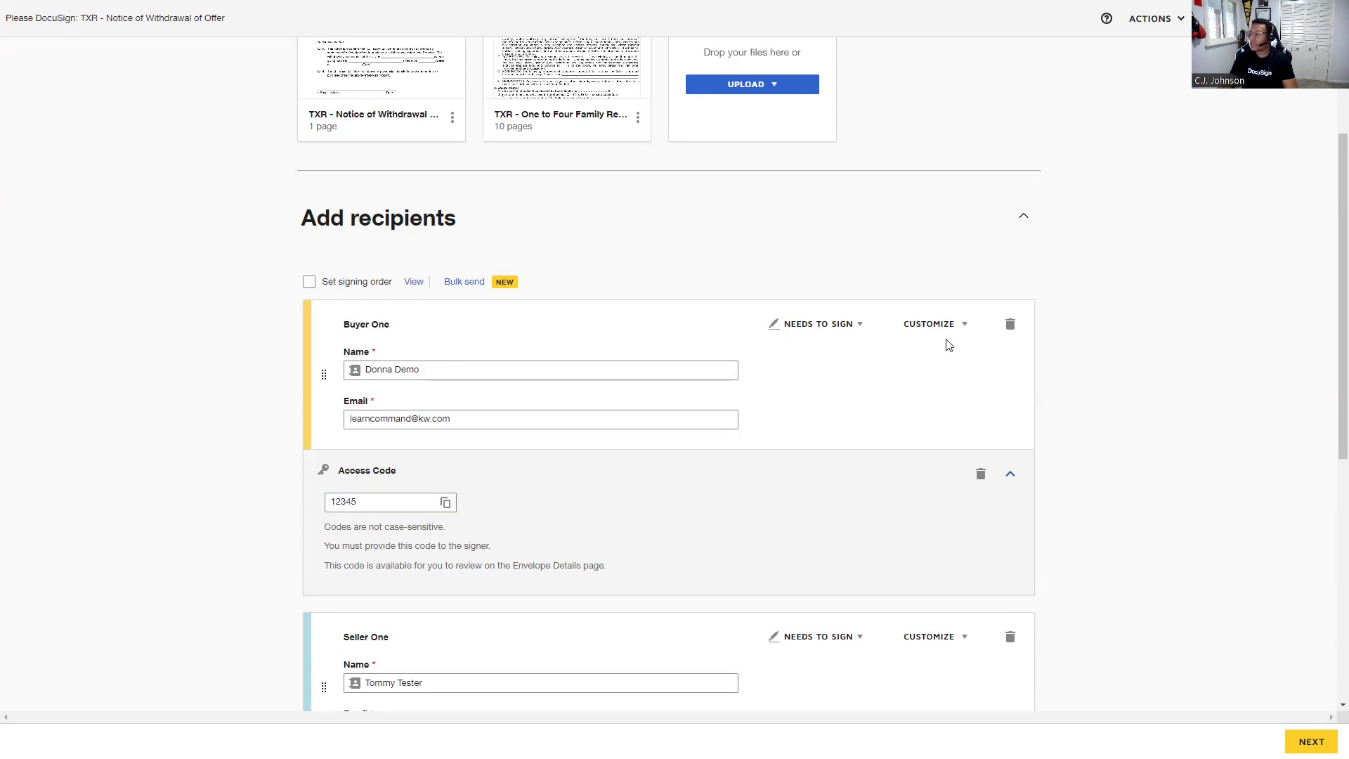
{"action": "left_click", "coordinate": [946, 329]}
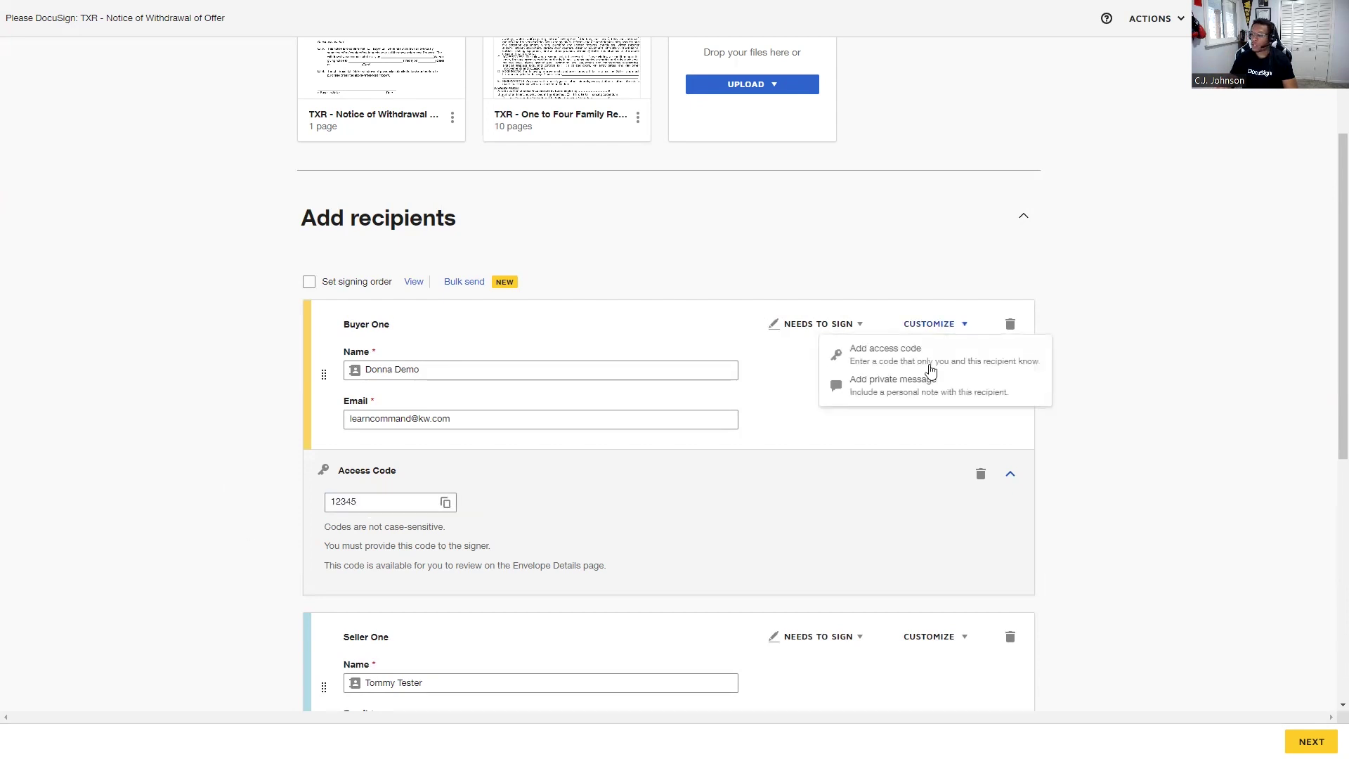
{"action": "left_click", "coordinate": [904, 394]}
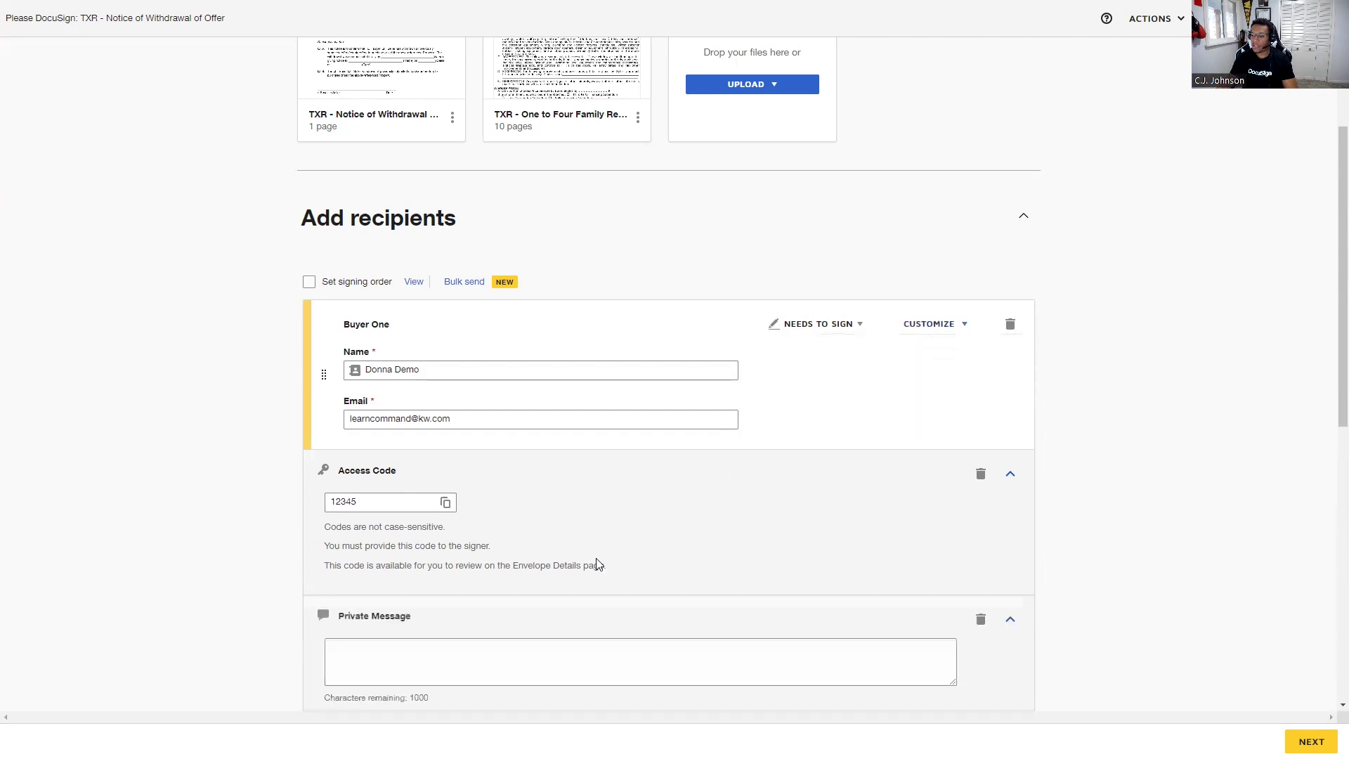
Place the cursor in Buyer One's private message, then scroll down to the Email Subject.
{"action": "left_click", "coordinate": [443, 663]}
{"action": "scroll", "coordinate": [171, 563], "scroll_direction": "down", "scroll_amount": 1}
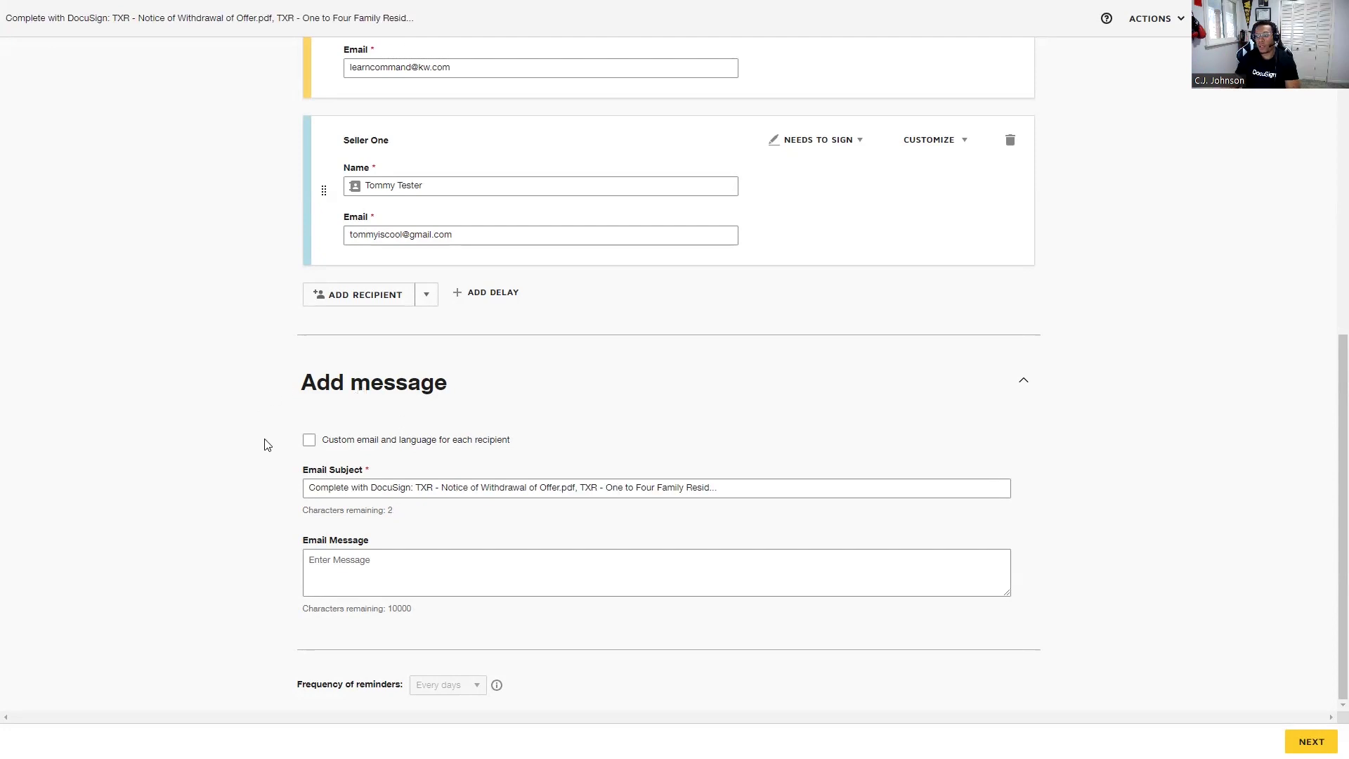
Enable 'Custom email and language for each recipient' and browse the first recipient's Email Language options.
{"action": "left_click", "coordinate": [309, 441]}
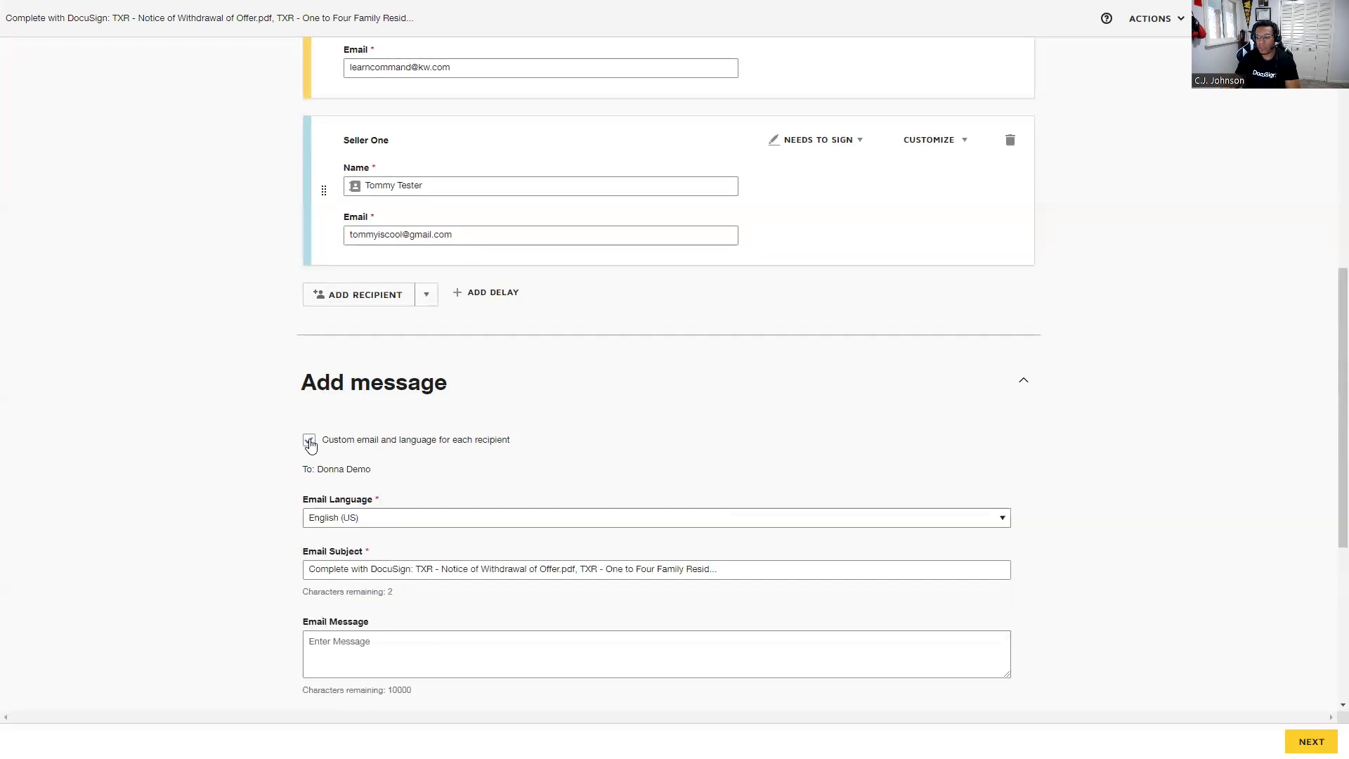
{"action": "left_click", "coordinate": [310, 443]}
{"action": "left_click", "coordinate": [310, 443]}
{"action": "scroll", "coordinate": [316, 485], "scroll_direction": "down", "scroll_amount": 1}
{"action": "scroll", "coordinate": [317, 485], "scroll_direction": "down", "scroll_amount": 2}
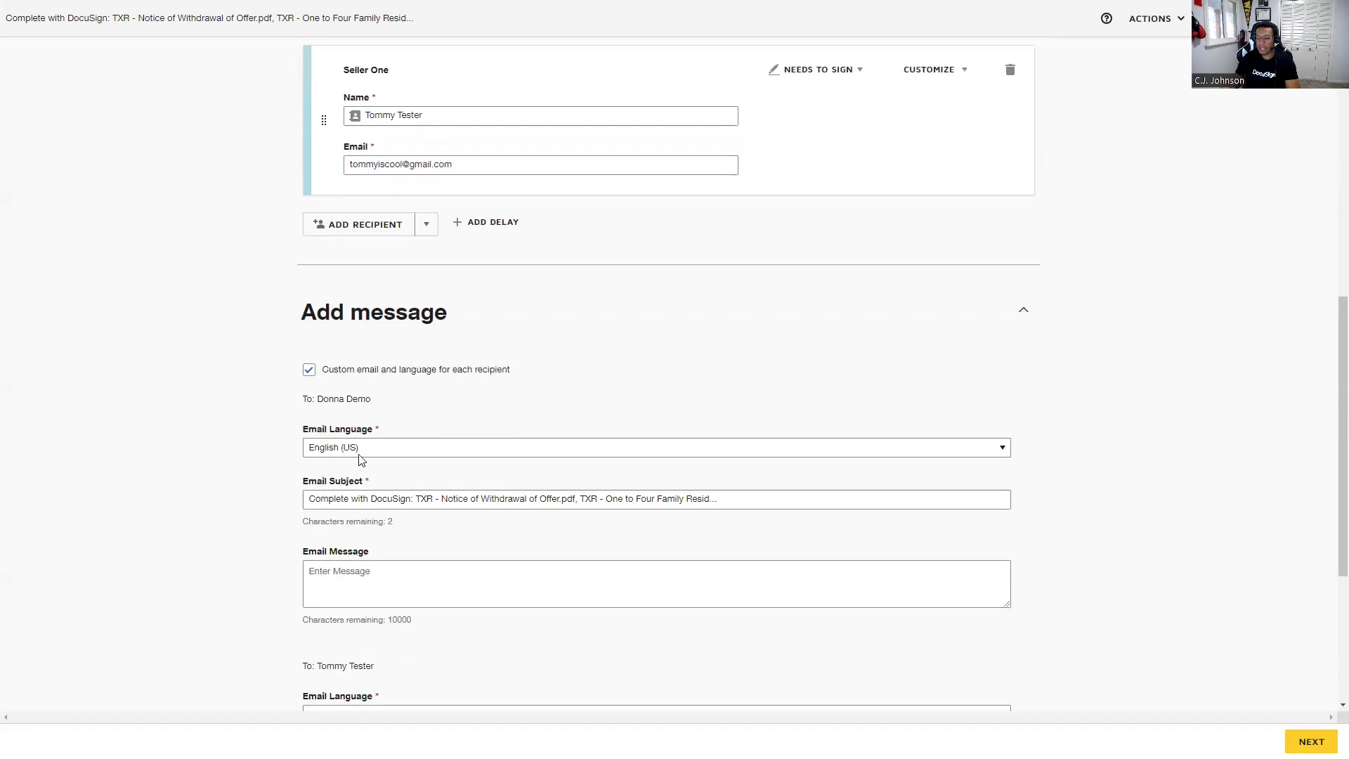
{"action": "left_click", "coordinate": [362, 450]}
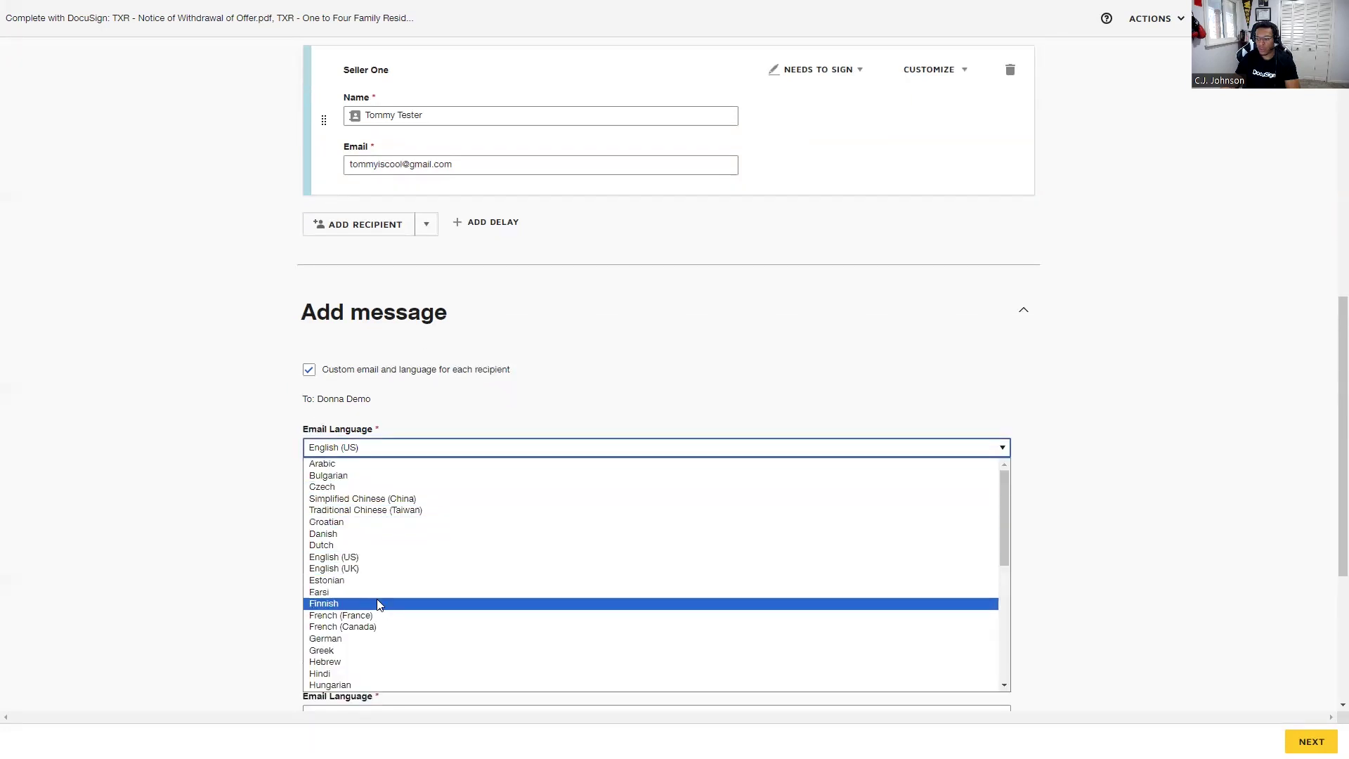
{"action": "scroll", "coordinate": [377, 599], "scroll_direction": "down", "scroll_amount": 5}
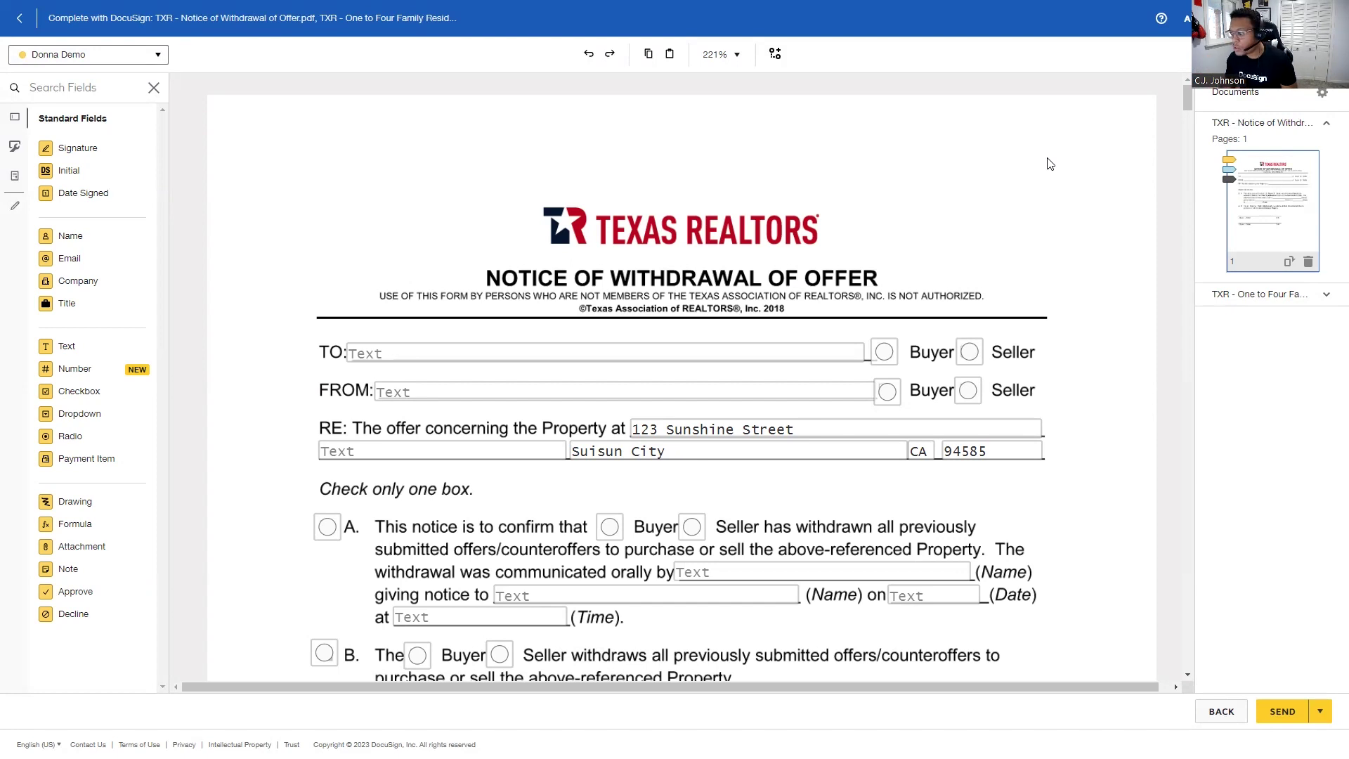
Scroll through the Notice of Withdrawal into page 4 of the residential contract to check placed fields.
{"action": "scroll", "coordinate": [1050, 164], "scroll_direction": "down", "scroll_amount": 4}
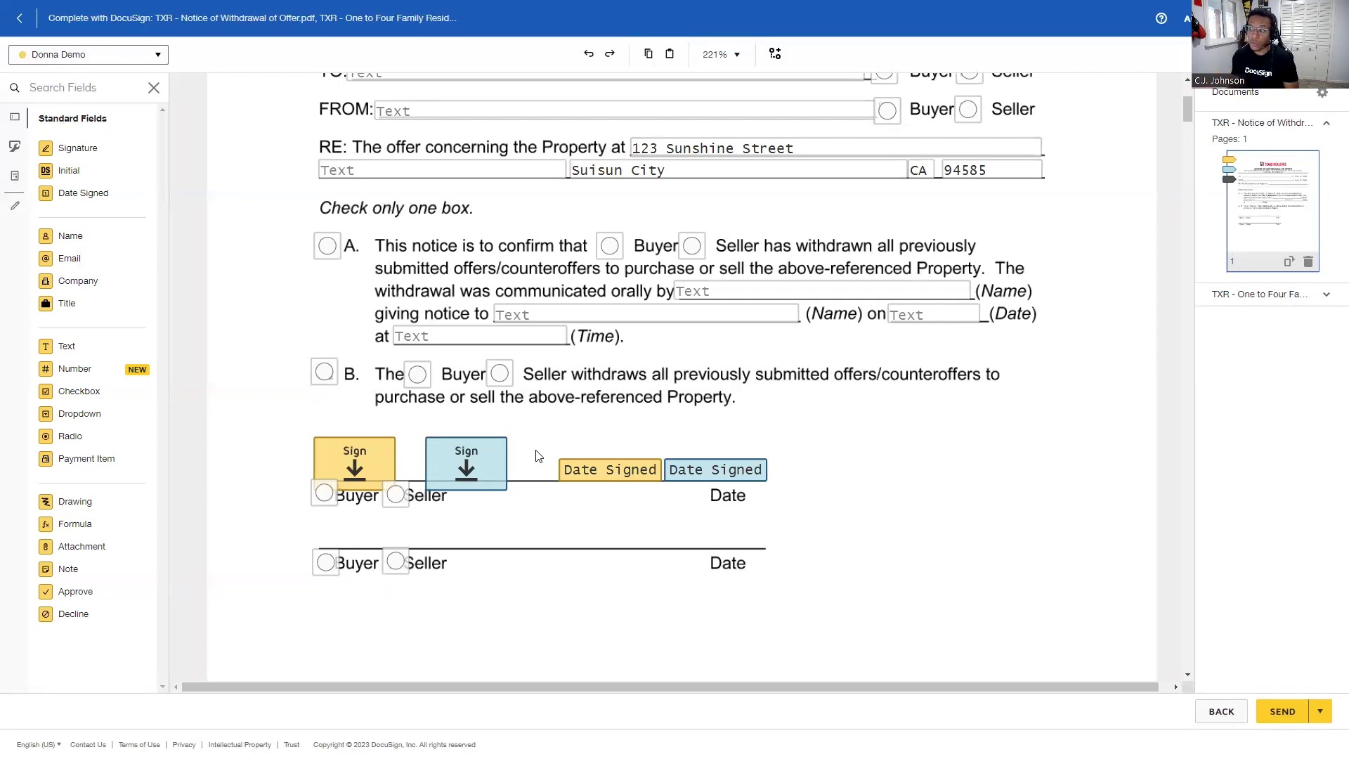
{"action": "scroll", "coordinate": [531, 457], "scroll_direction": "down", "scroll_amount": 15}
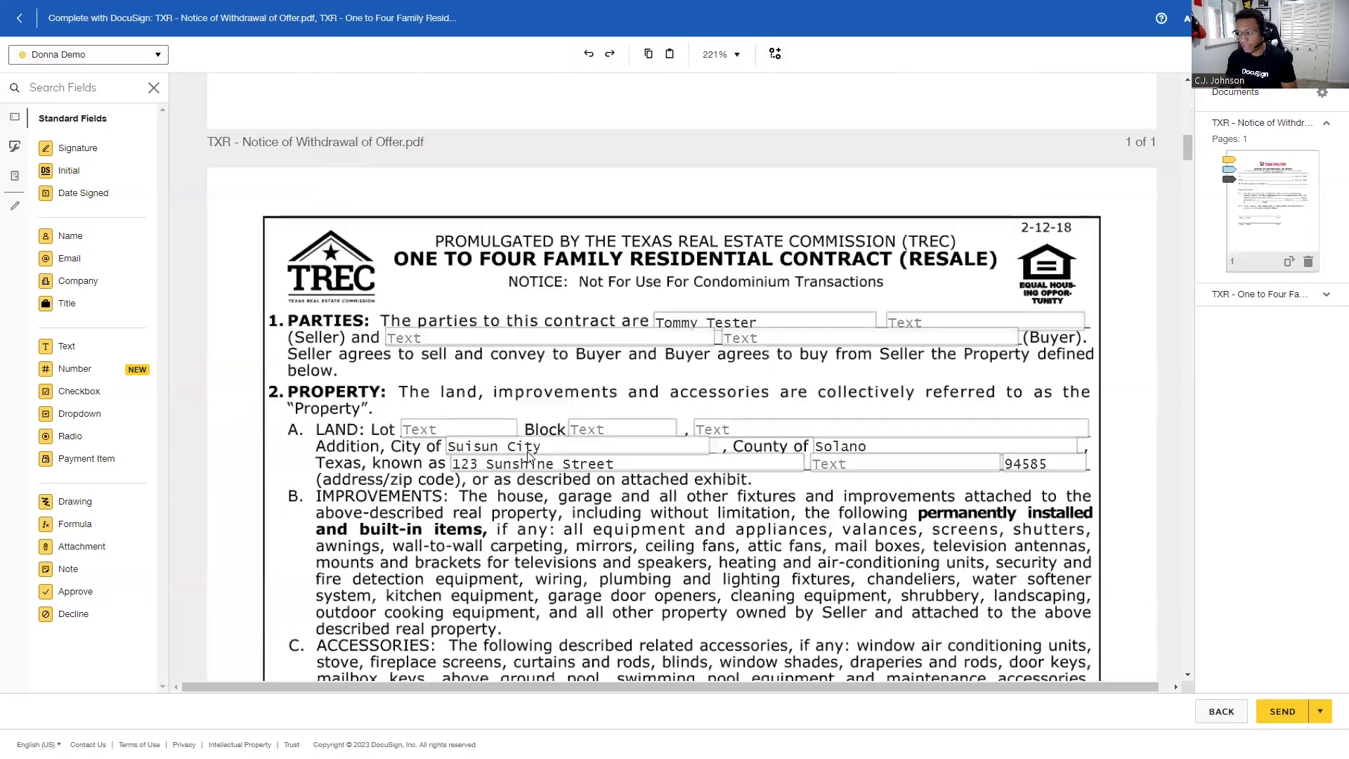
{"action": "scroll", "coordinate": [523, 469], "scroll_direction": "down", "scroll_amount": 10}
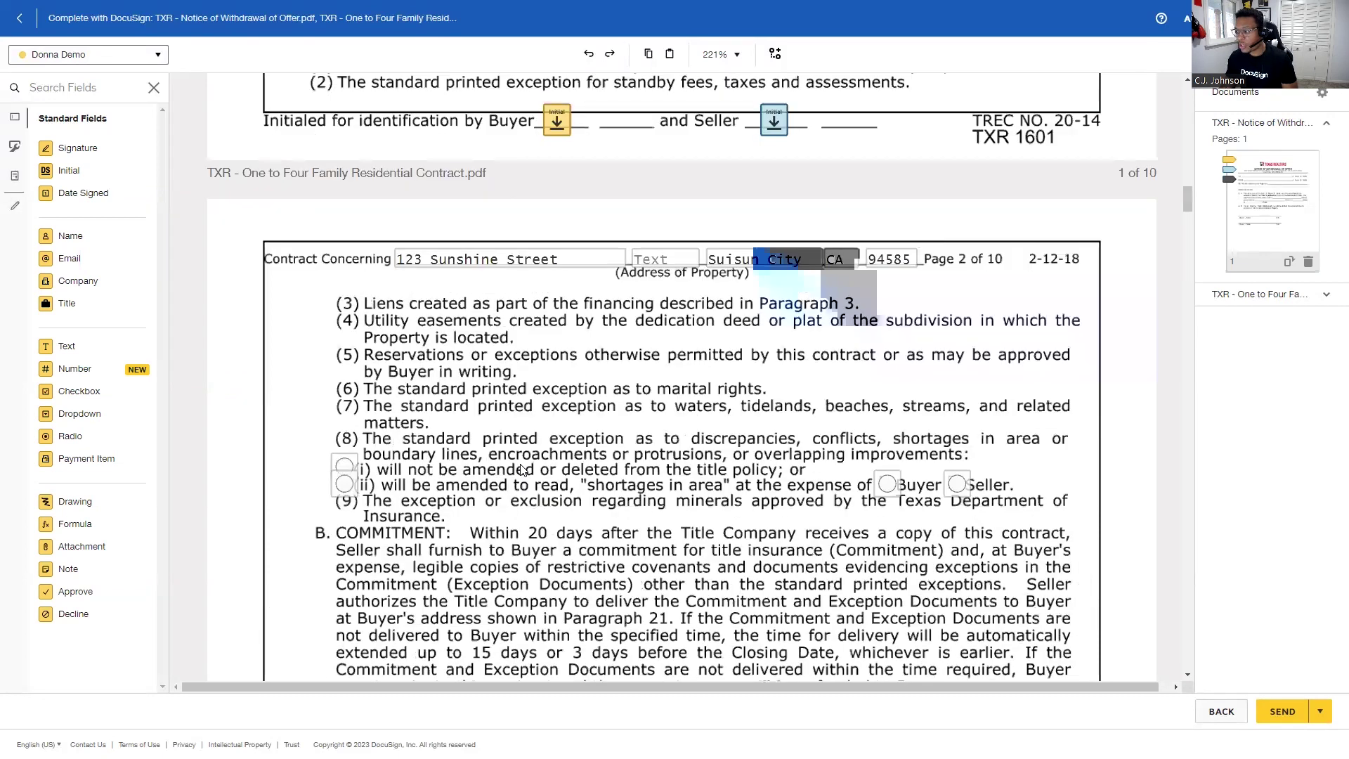
{"action": "scroll", "coordinate": [516, 471], "scroll_direction": "down", "scroll_amount": 10}
{"action": "scroll", "coordinate": [516, 468], "scroll_direction": "down", "scroll_amount": 15}
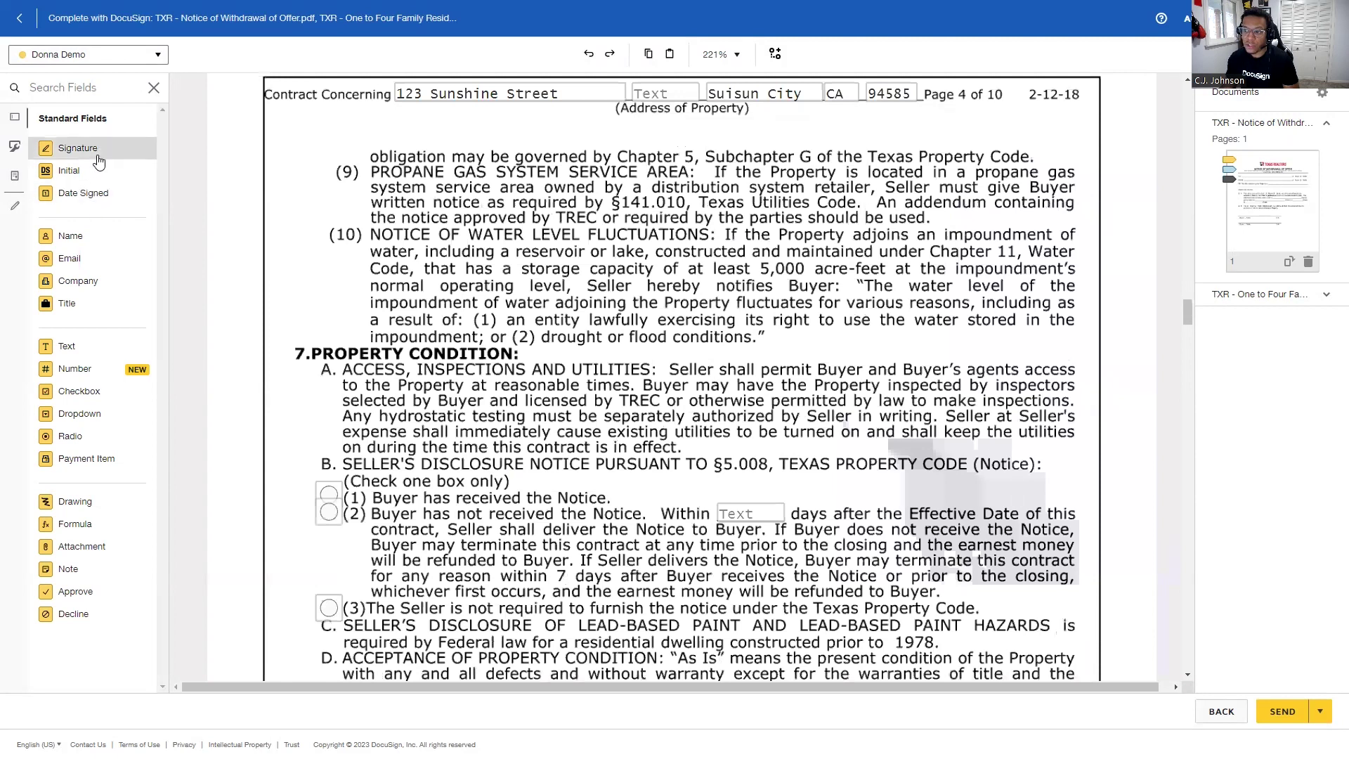
Open the recipient list in the tagging view to choose whose fields to place.
{"action": "left_click", "coordinate": [98, 61]}
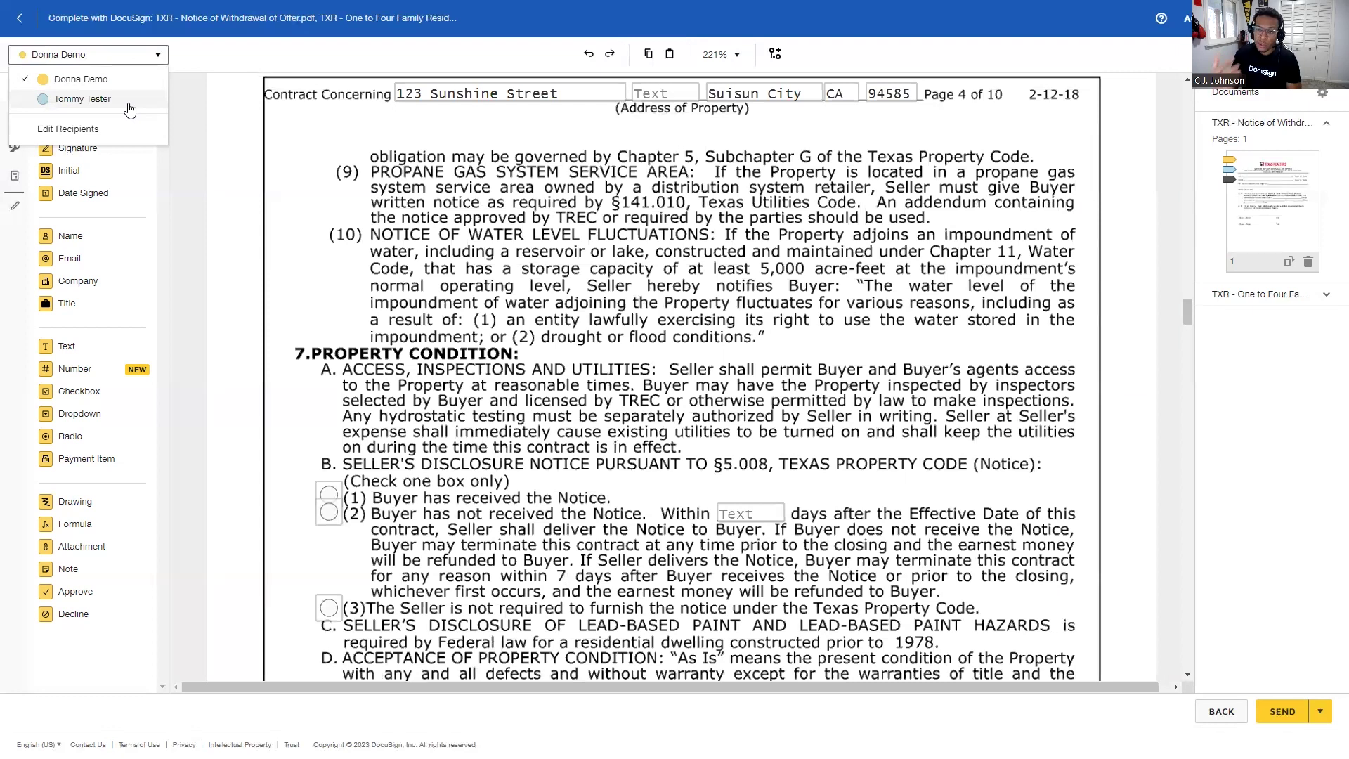
Place and enlarge the first recipient's Signature field over page 4's Environmental Matters paragraph (section G).
{"action": "left_click", "coordinate": [102, 158]}
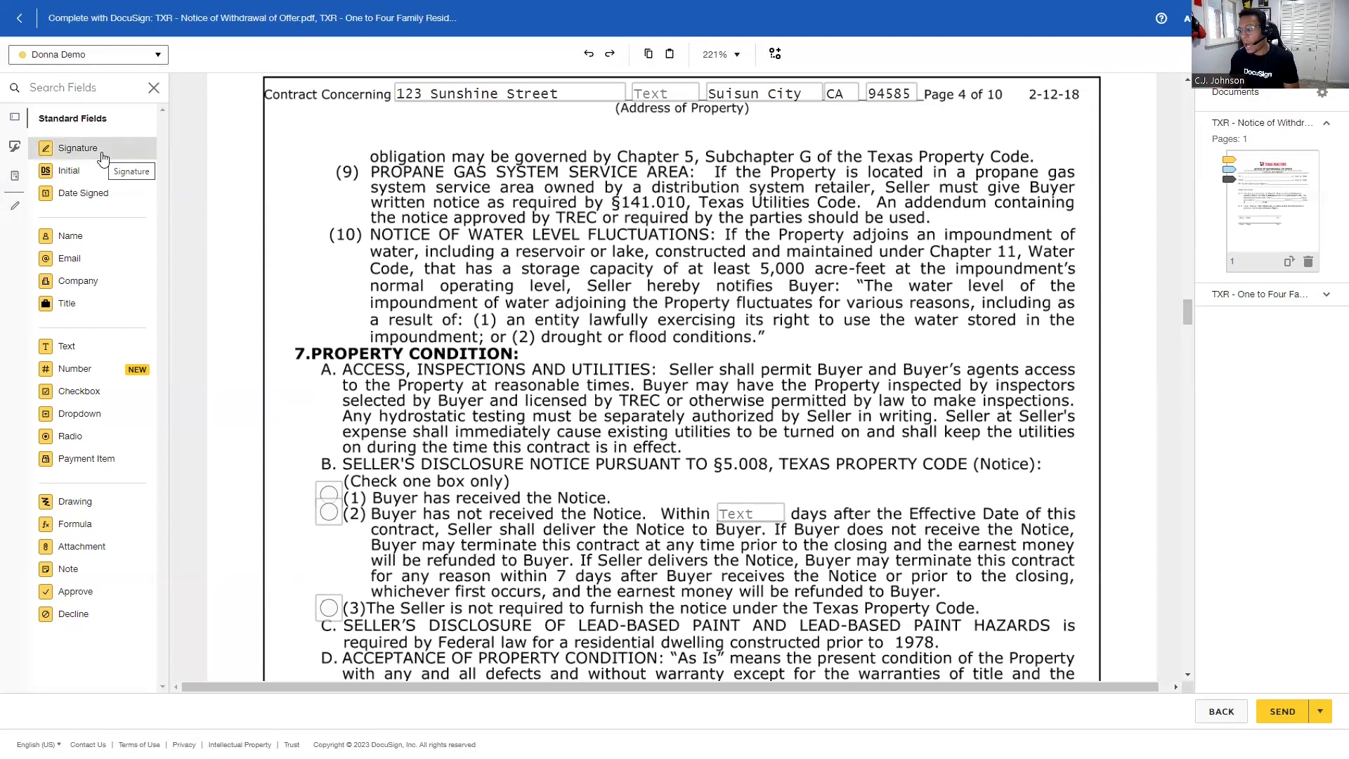
{"action": "mouse_move", "coordinate": [102, 158]}
{"action": "left_mouse_down"}
{"action": "mouse_move", "coordinate": [537, 277]}
{"action": "mouse_move", "coordinate": [445, 274]}
{"action": "left_mouse_up"}
{"action": "scroll", "coordinate": [410, 259], "scroll_direction": "down", "scroll_amount": 3}
{"action": "scroll", "coordinate": [410, 259], "scroll_direction": "down", "scroll_amount": 6}
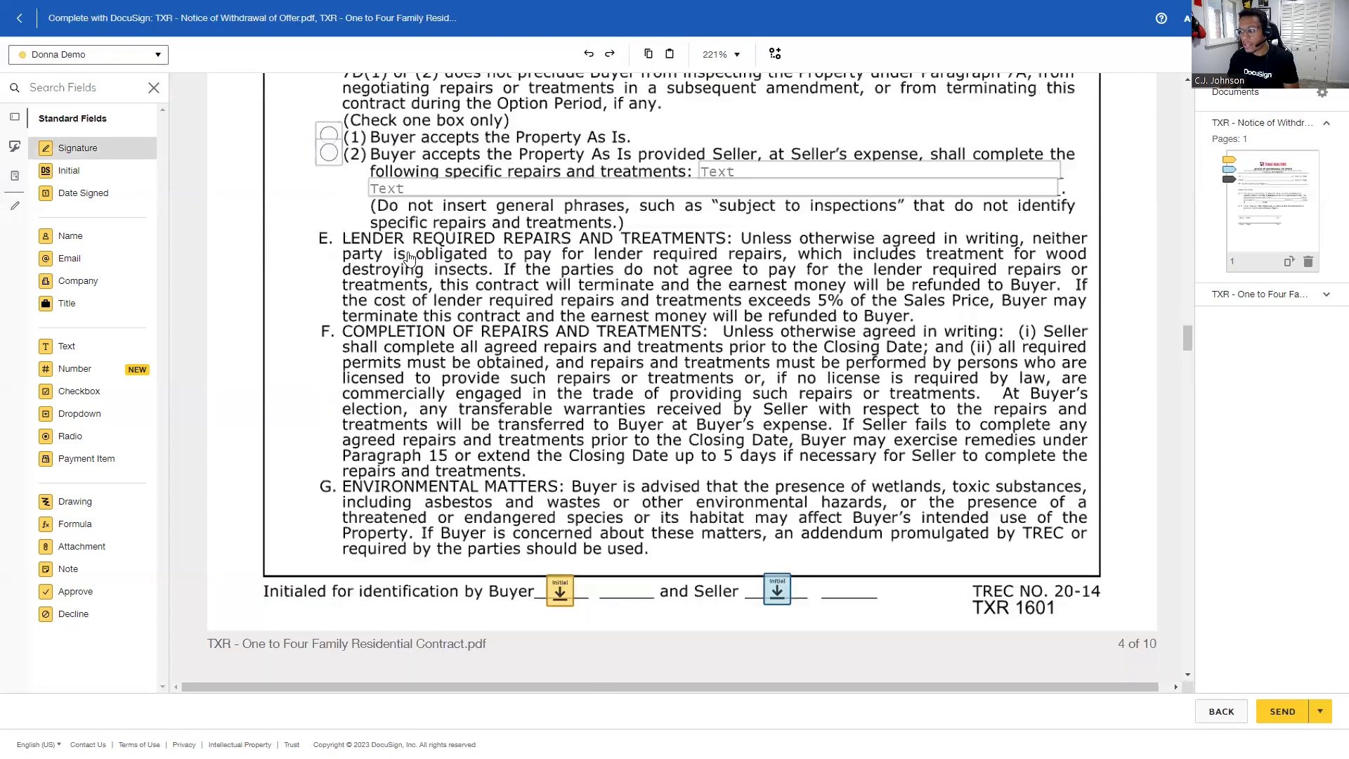
{"action": "scroll", "coordinate": [657, 261], "scroll_direction": "down", "scroll_amount": 5}
{"action": "left_click_drag", "start_coordinate": [657, 262], "coordinate": [645, 204]}
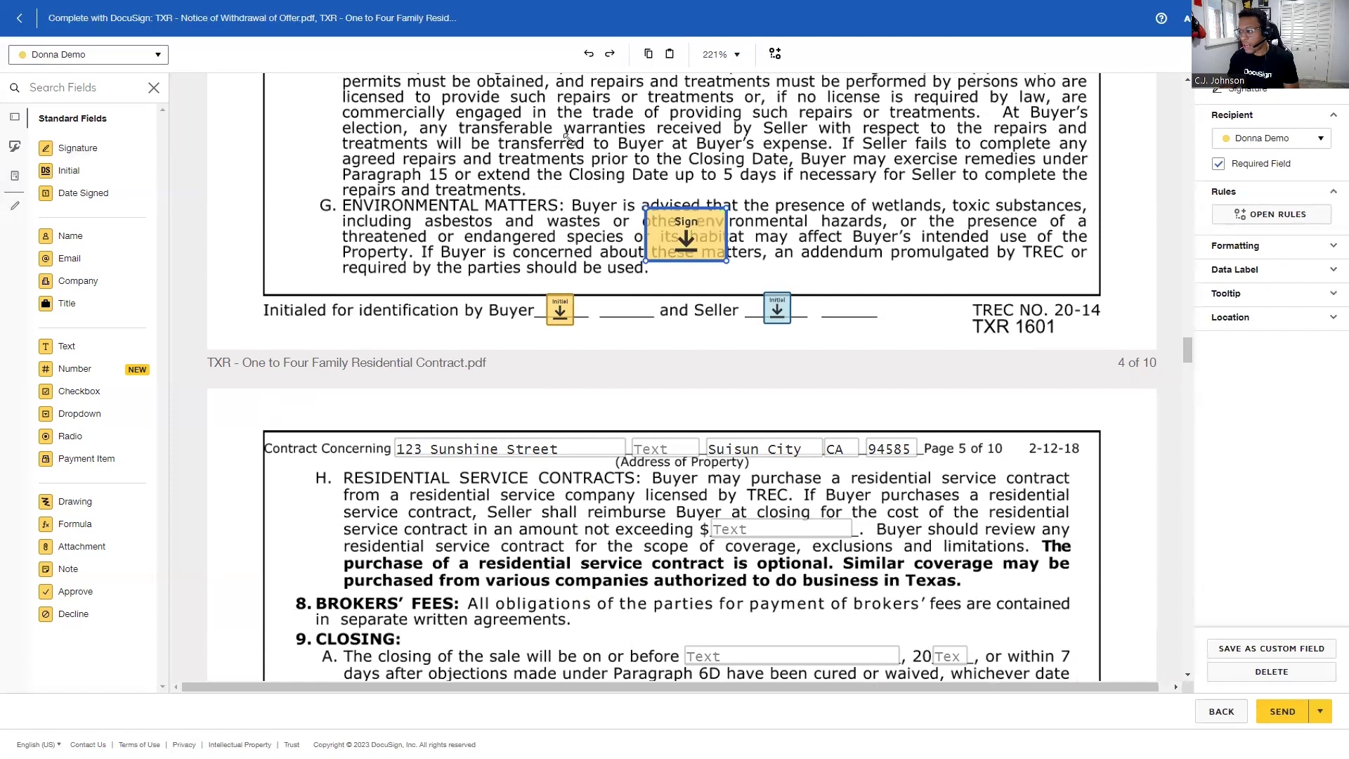
{"action": "left_click_drag", "start_coordinate": [566, 137], "coordinate": [743, 251]}
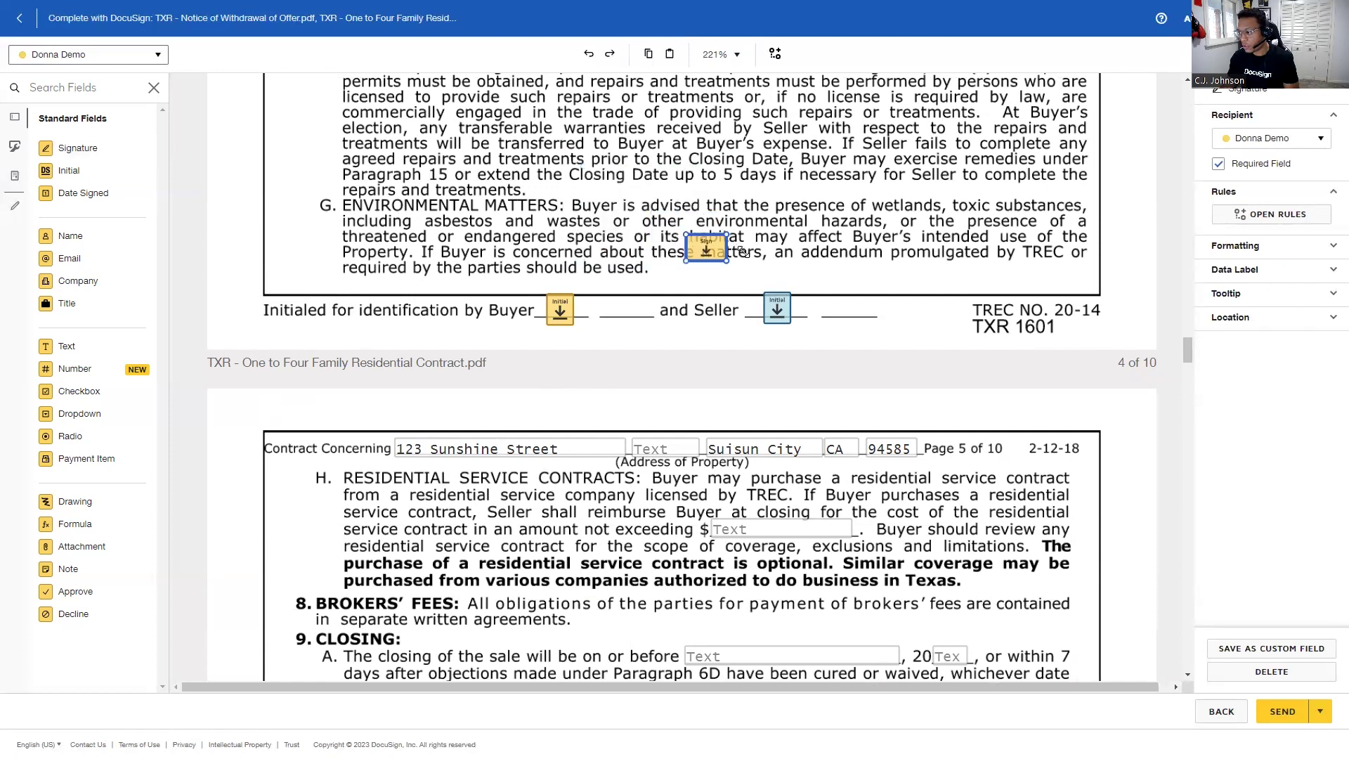
{"action": "left_click_drag", "start_coordinate": [648, 218], "coordinate": [477, 161]}
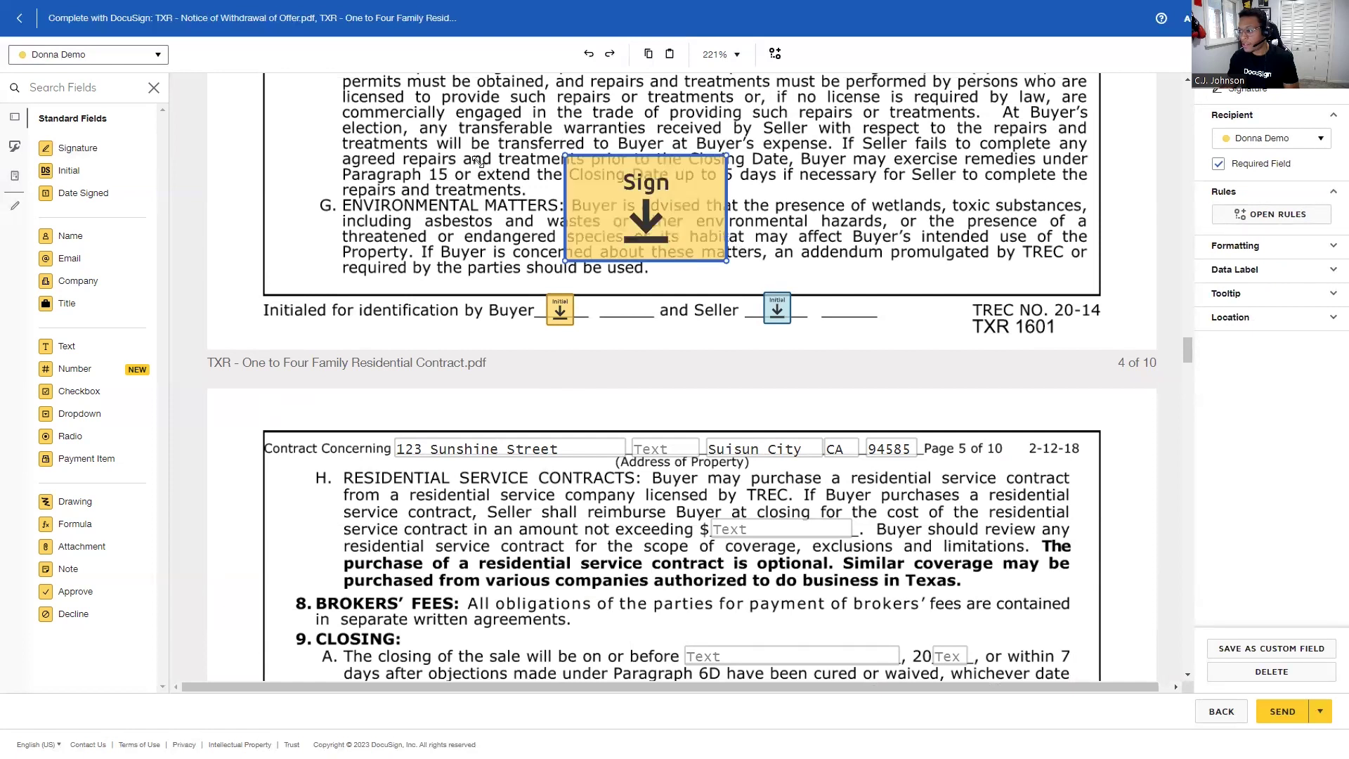
{"action": "left_click_drag", "start_coordinate": [685, 231], "coordinate": [750, 260]}
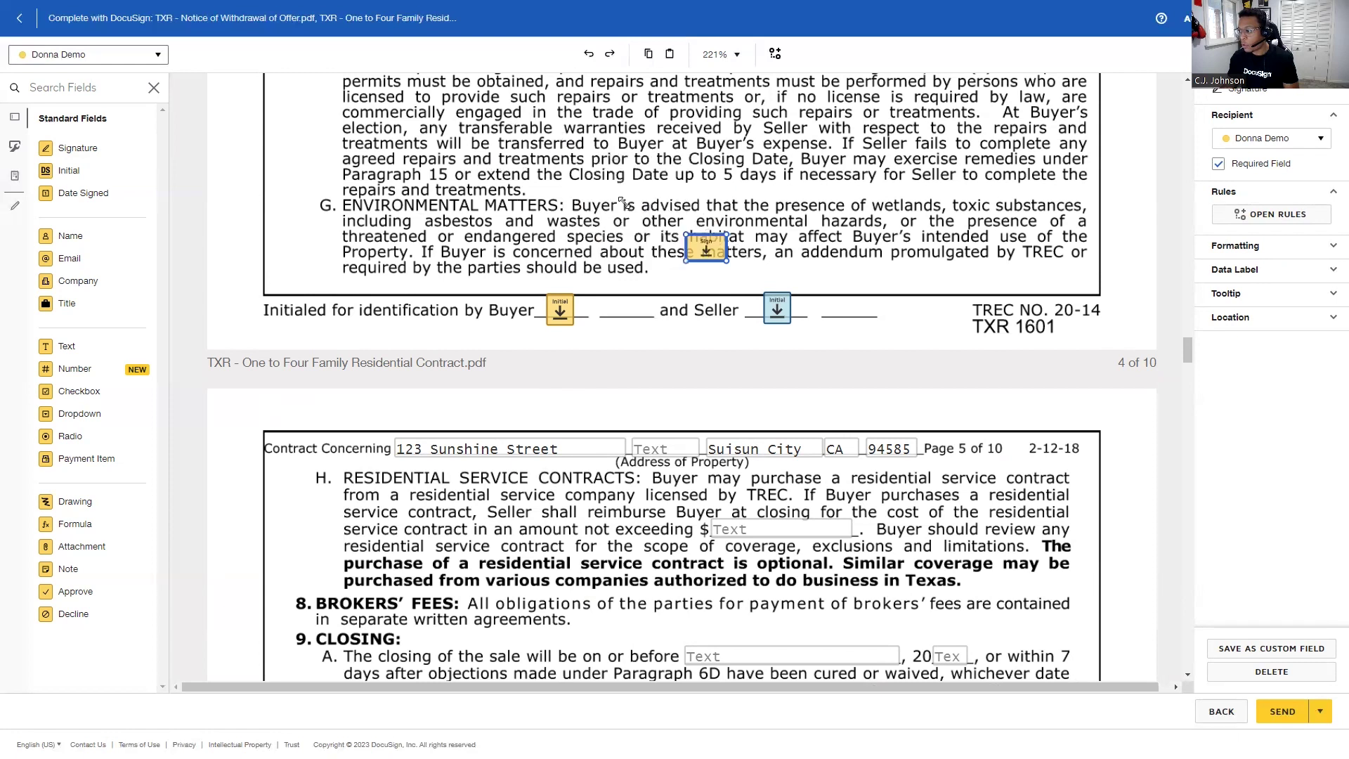
{"action": "left_click_drag", "start_coordinate": [624, 202], "coordinate": [469, 167]}
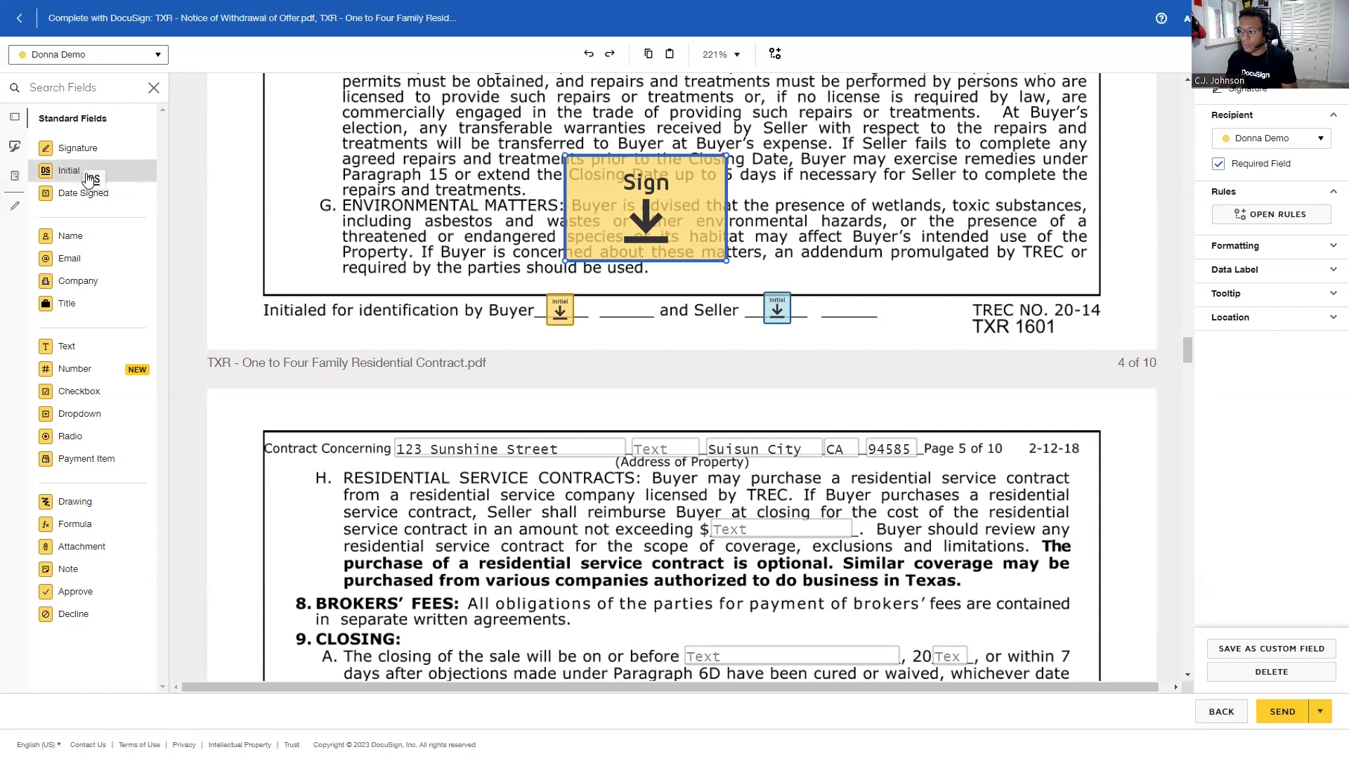
Add an Initial field and a Date Signed field beside the signature on page 4.
{"action": "left_click_drag", "start_coordinate": [69, 170], "coordinate": [729, 196]}
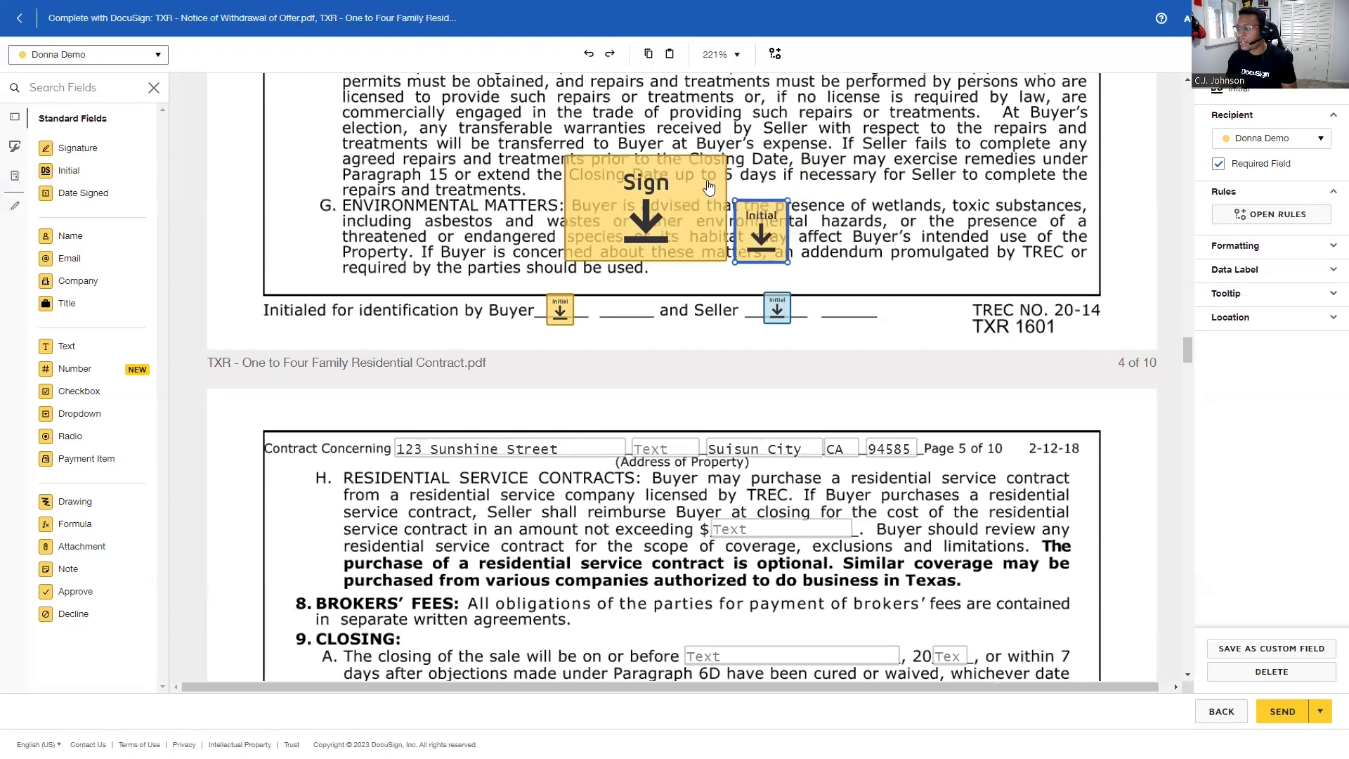
{"action": "left_click", "coordinate": [519, 204]}
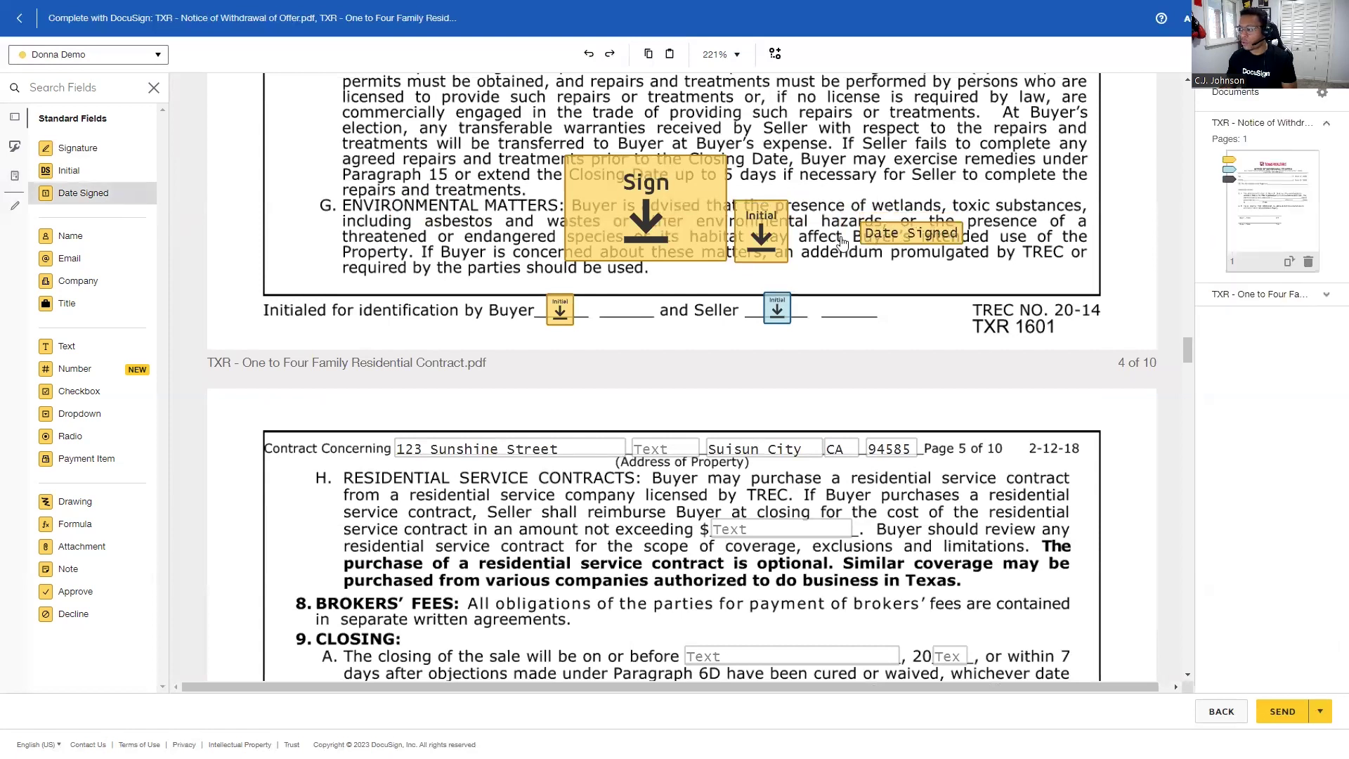
{"action": "left_click", "coordinate": [803, 241]}
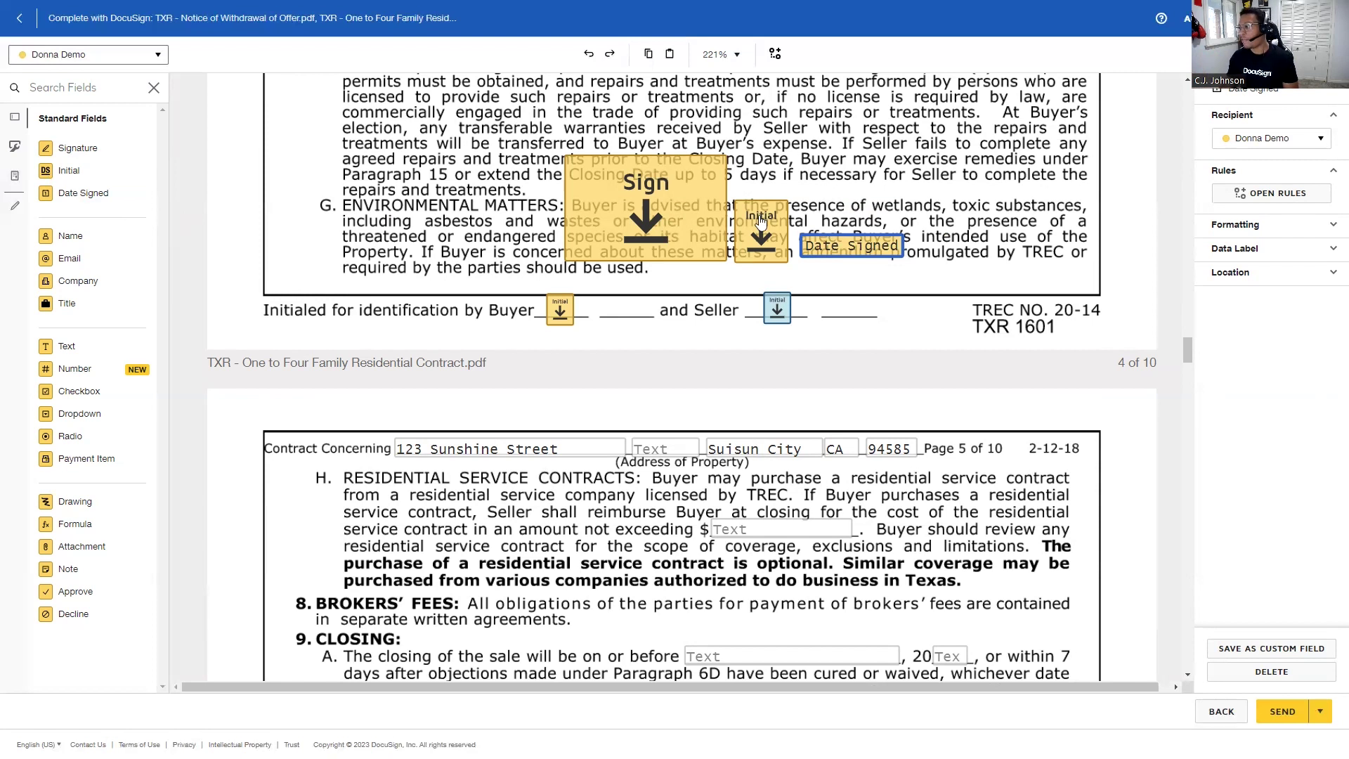
Delete the extra Sign and Initial fields from paragraph G, then select the Date Signed field.
{"action": "right_click", "coordinate": [673, 215]}
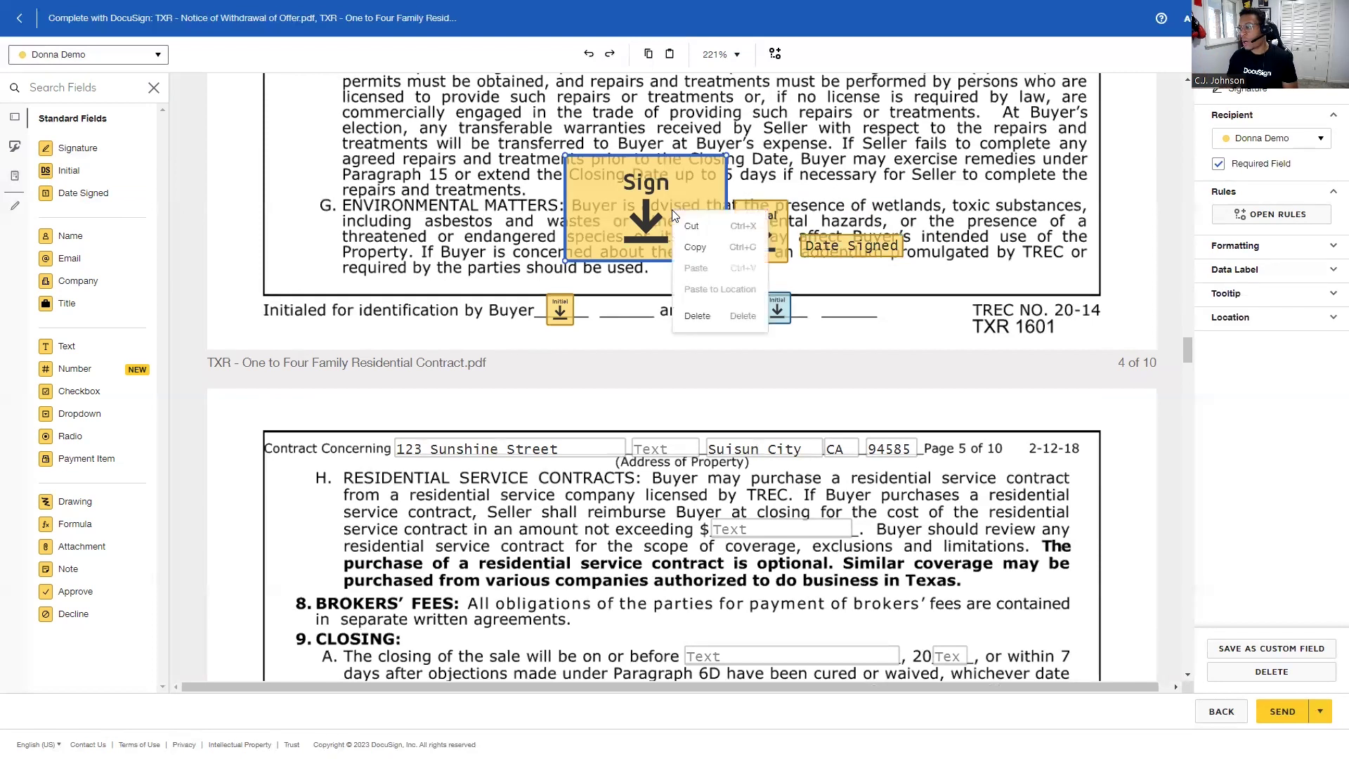
{"action": "left_click", "coordinate": [727, 324]}
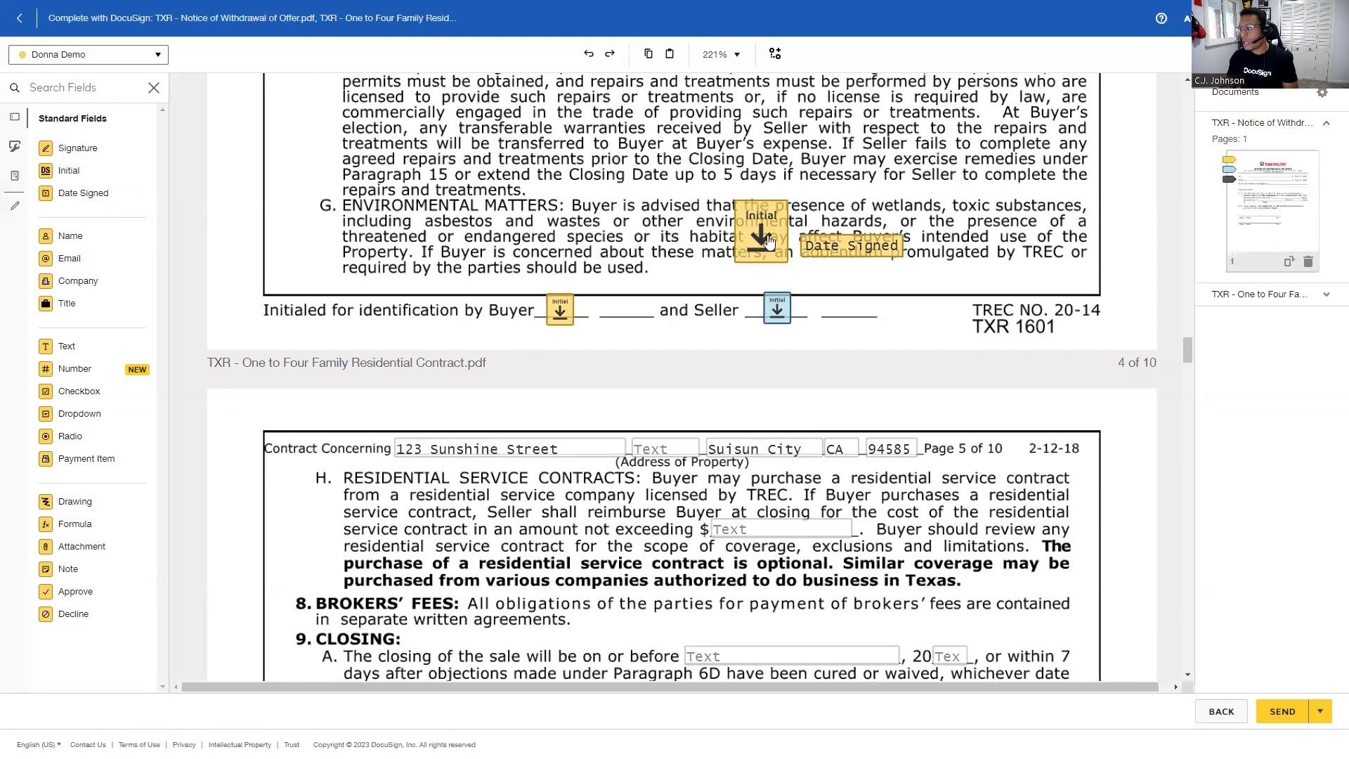
{"action": "left_click", "coordinate": [769, 243]}
{"action": "key", "text": "Delete"}
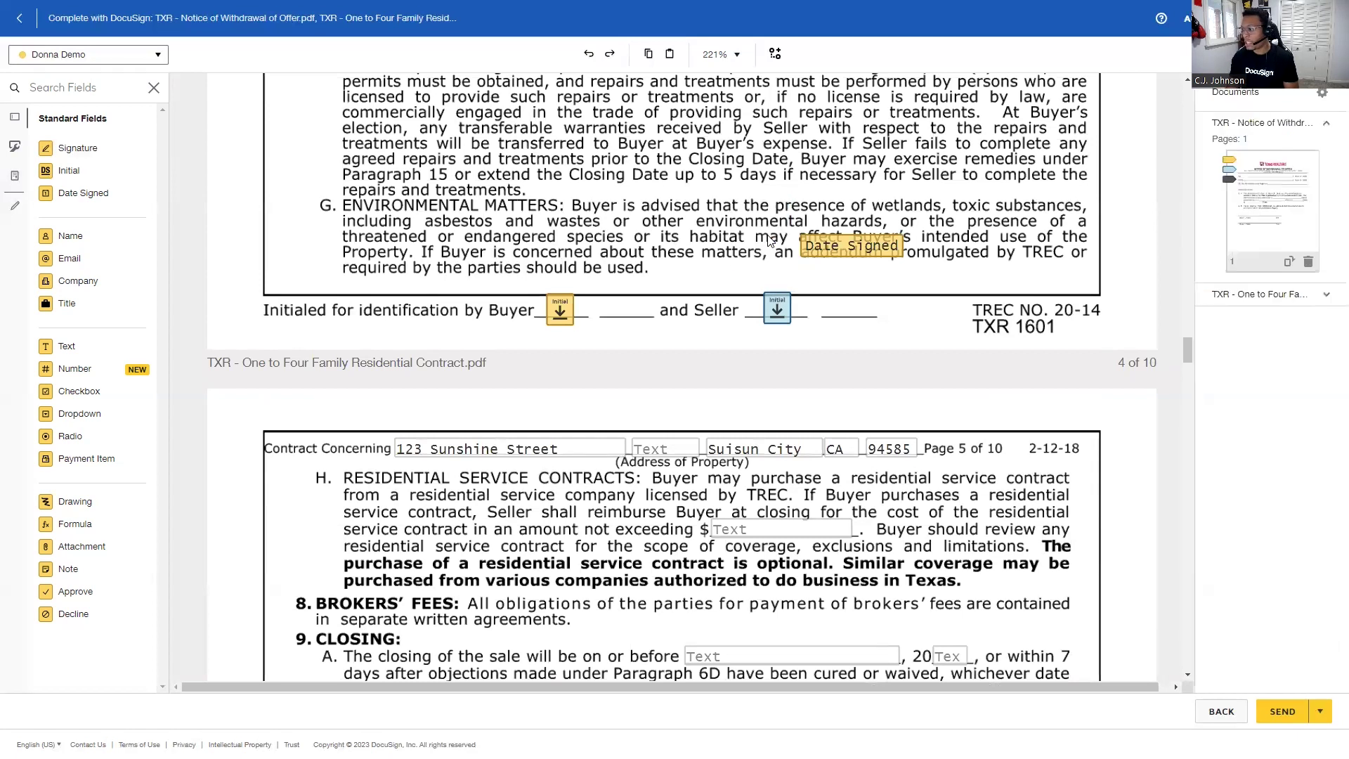
{"action": "left_click", "coordinate": [843, 250]}
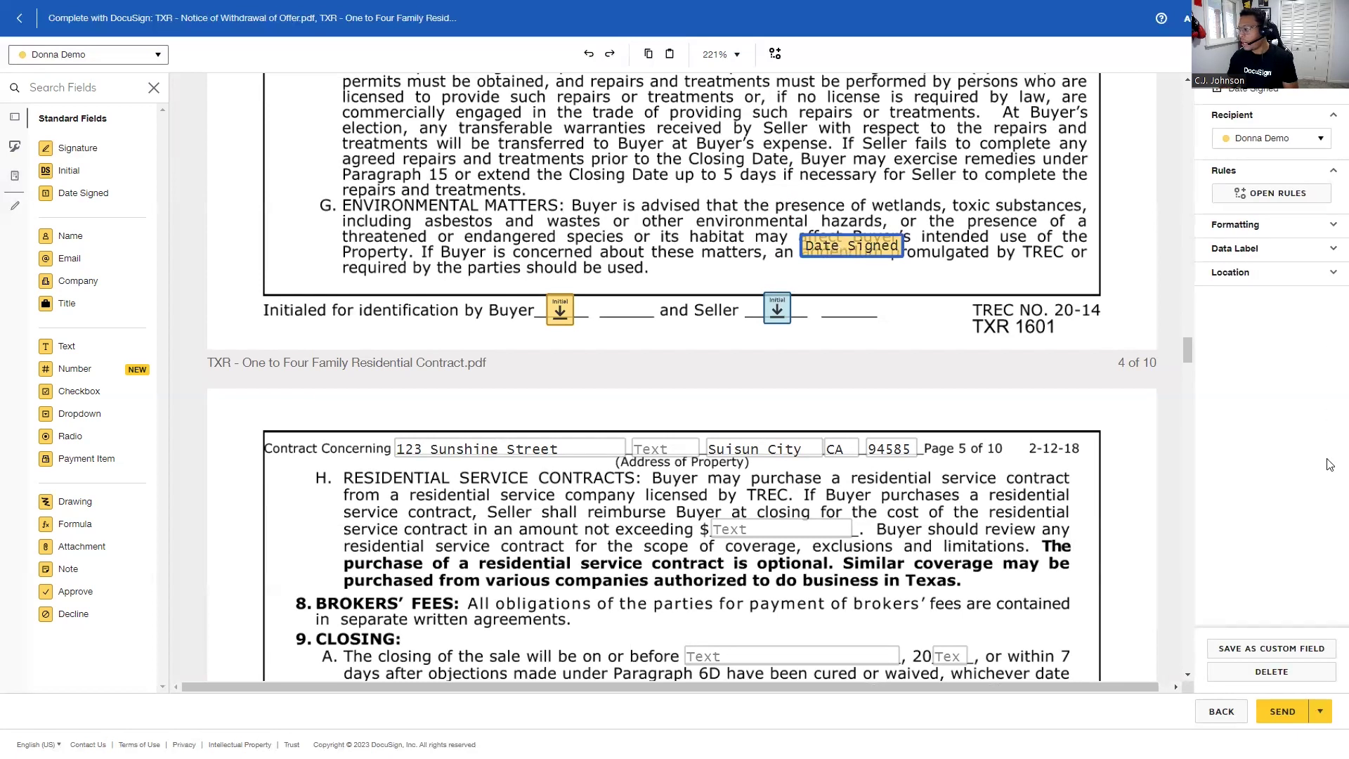
Delete the leftover Date Signed field and review the envelope in the desktop preview.
{"action": "left_click", "coordinate": [1303, 674]}
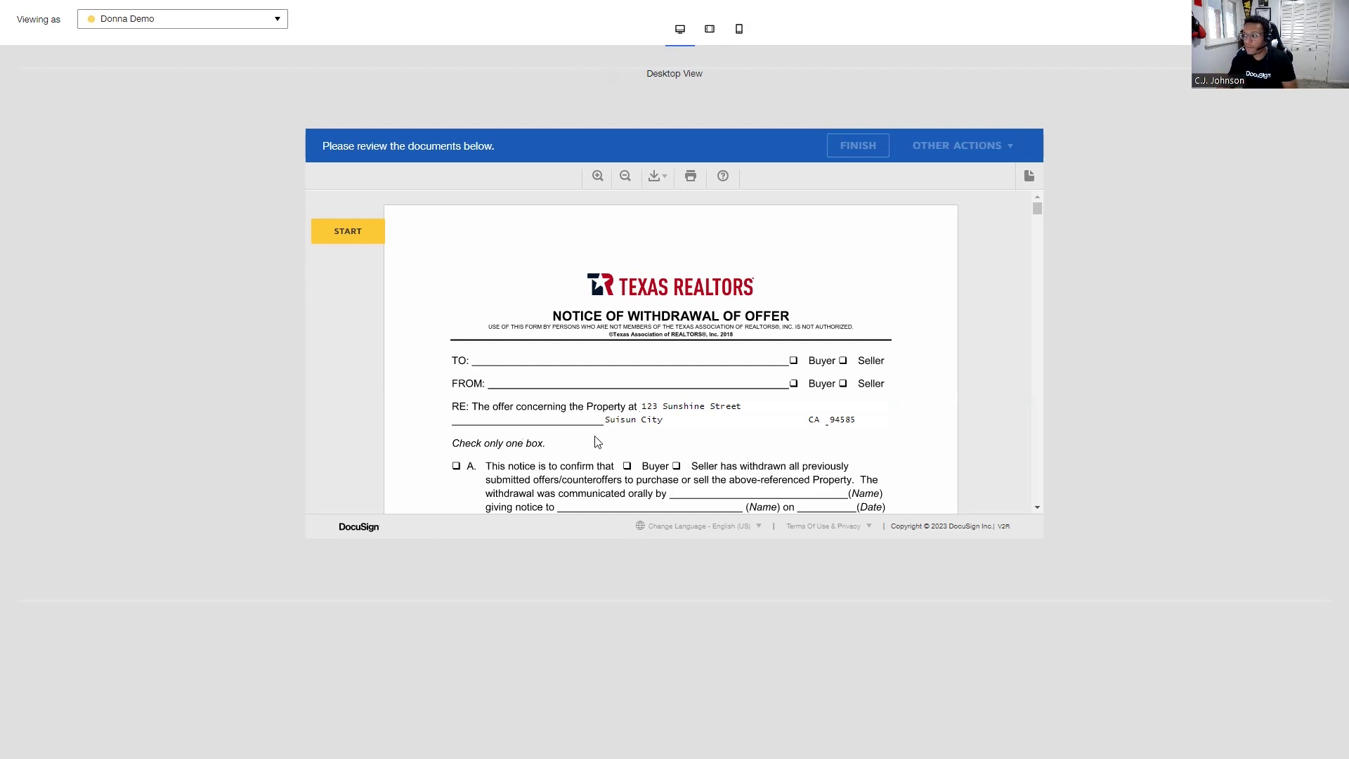
{"action": "scroll", "coordinate": [654, 396], "scroll_direction": "down", "scroll_amount": 1}
{"action": "scroll", "coordinate": [654, 396], "scroll_direction": "down", "scroll_amount": 15}
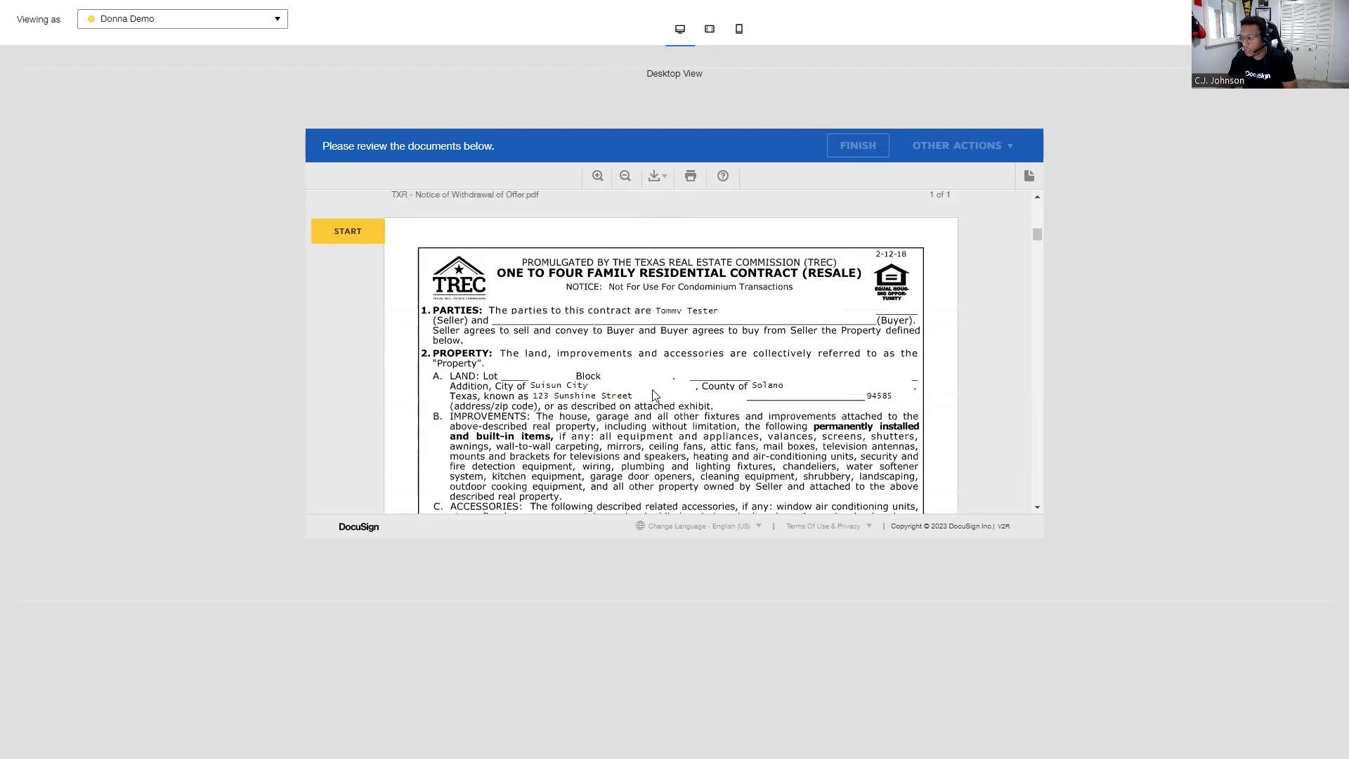
{"action": "scroll", "coordinate": [653, 396], "scroll_direction": "down", "scroll_amount": 5}
{"action": "scroll", "coordinate": [654, 396], "scroll_direction": "down", "scroll_amount": 8}
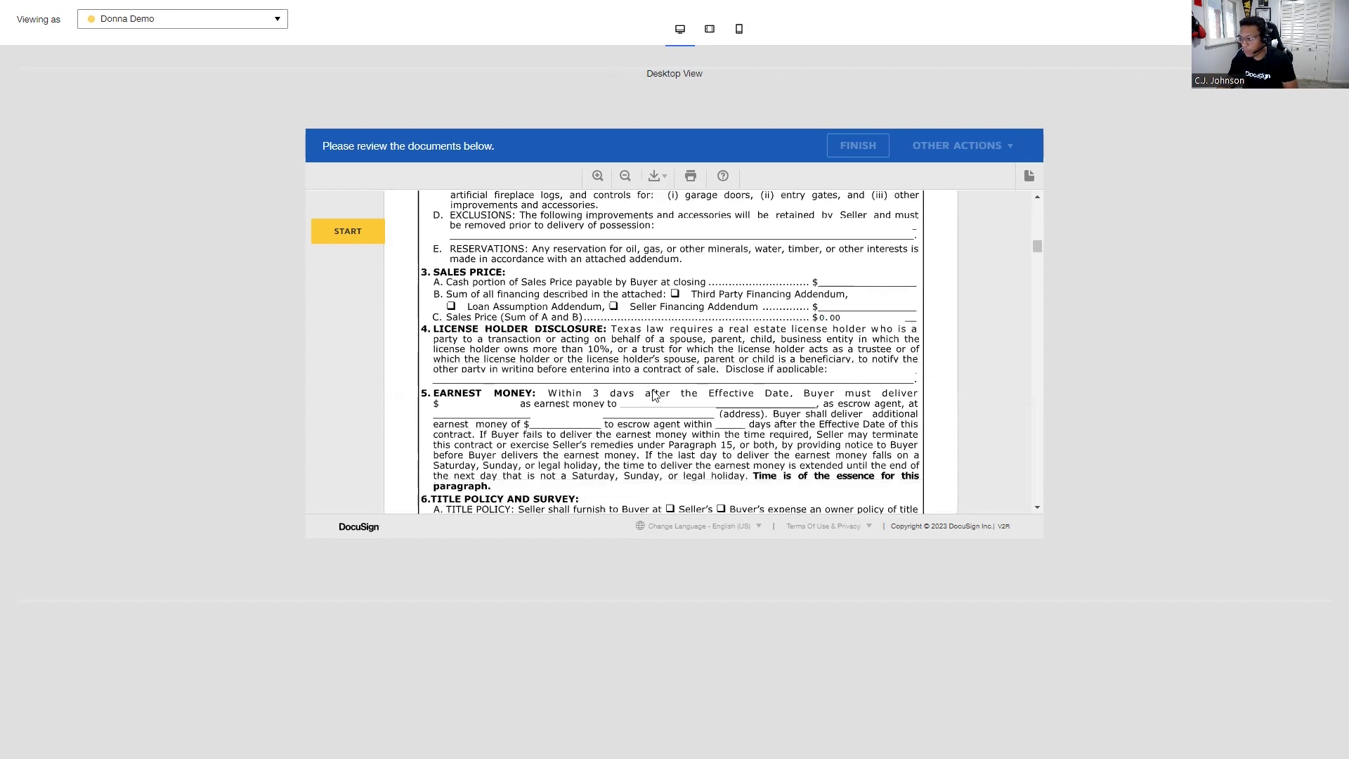
Check the envelope in the tablet and phone previews, then close the preview.
{"action": "left_click", "coordinate": [710, 29]}
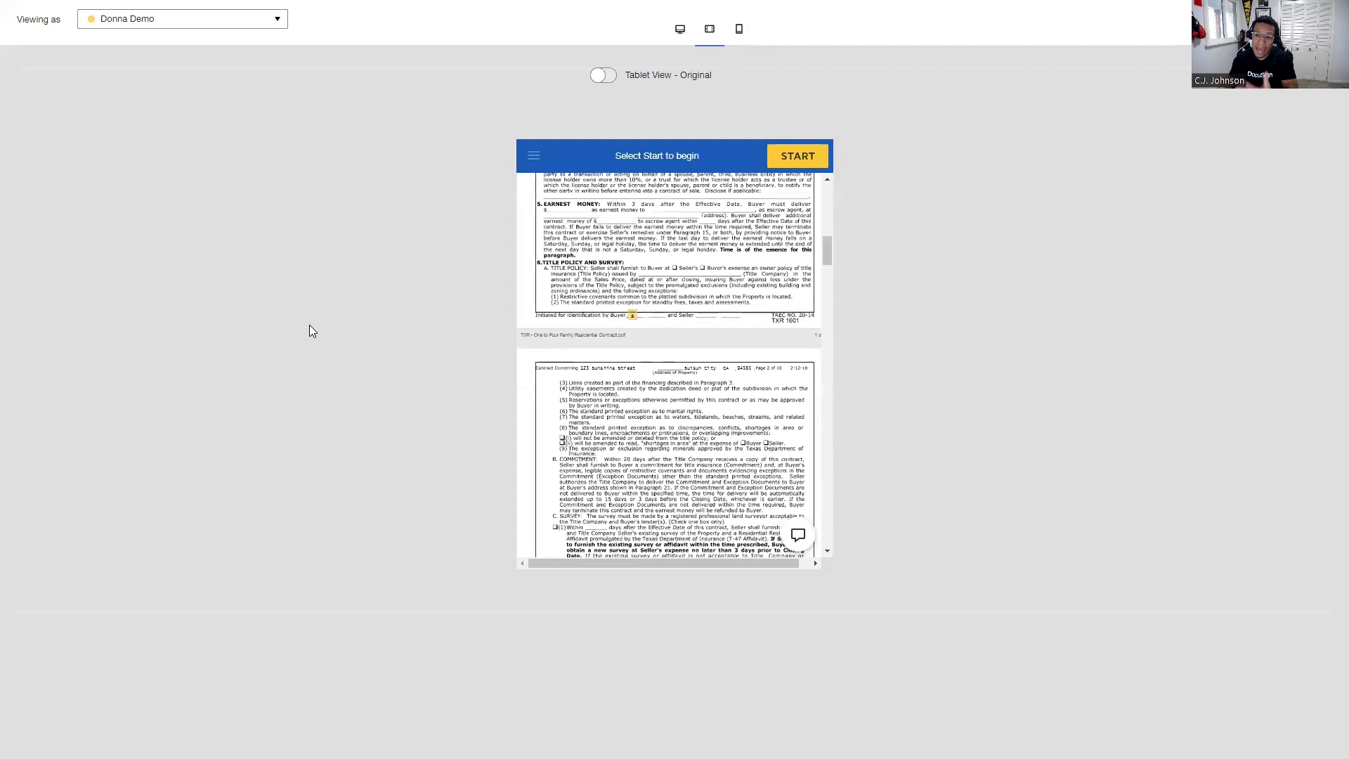
{"action": "scroll", "coordinate": [679, 354], "scroll_direction": "down", "scroll_amount": 5}
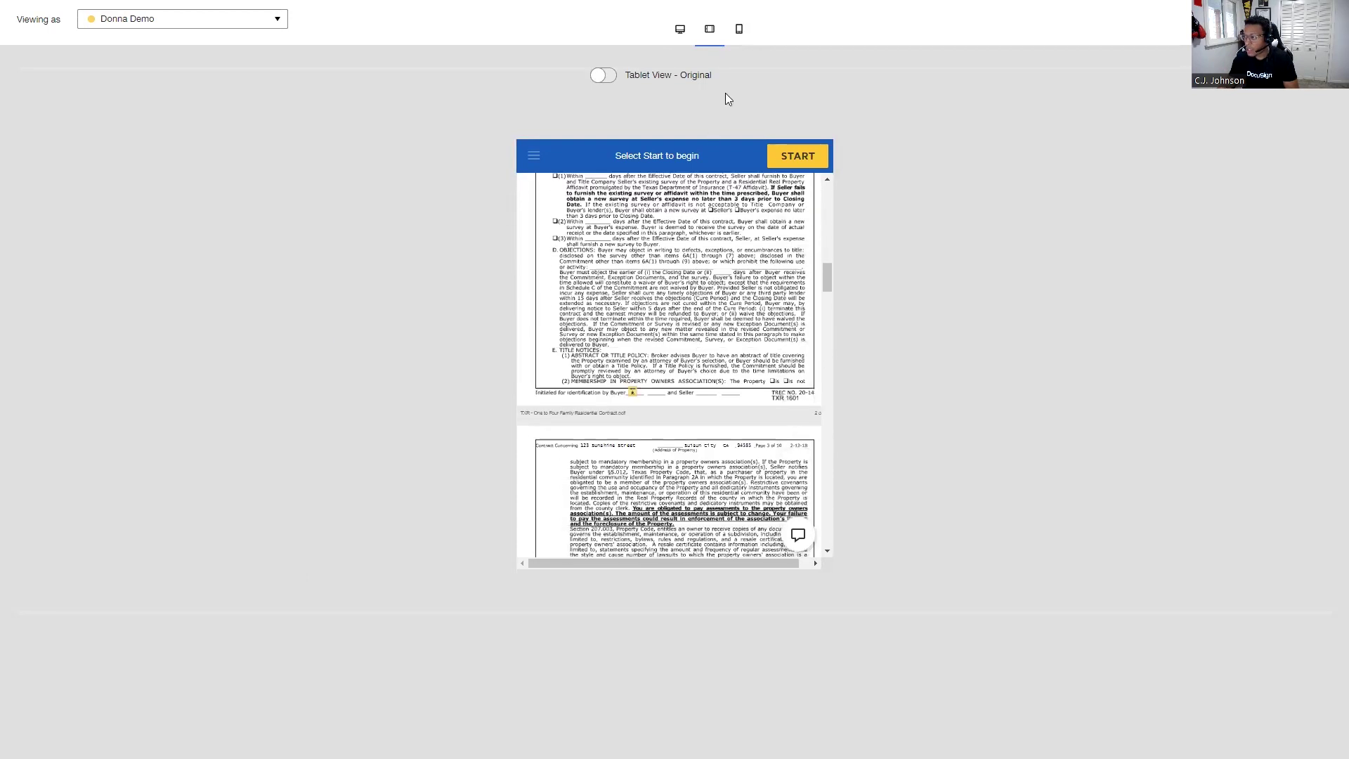
{"action": "left_click", "coordinate": [740, 31]}
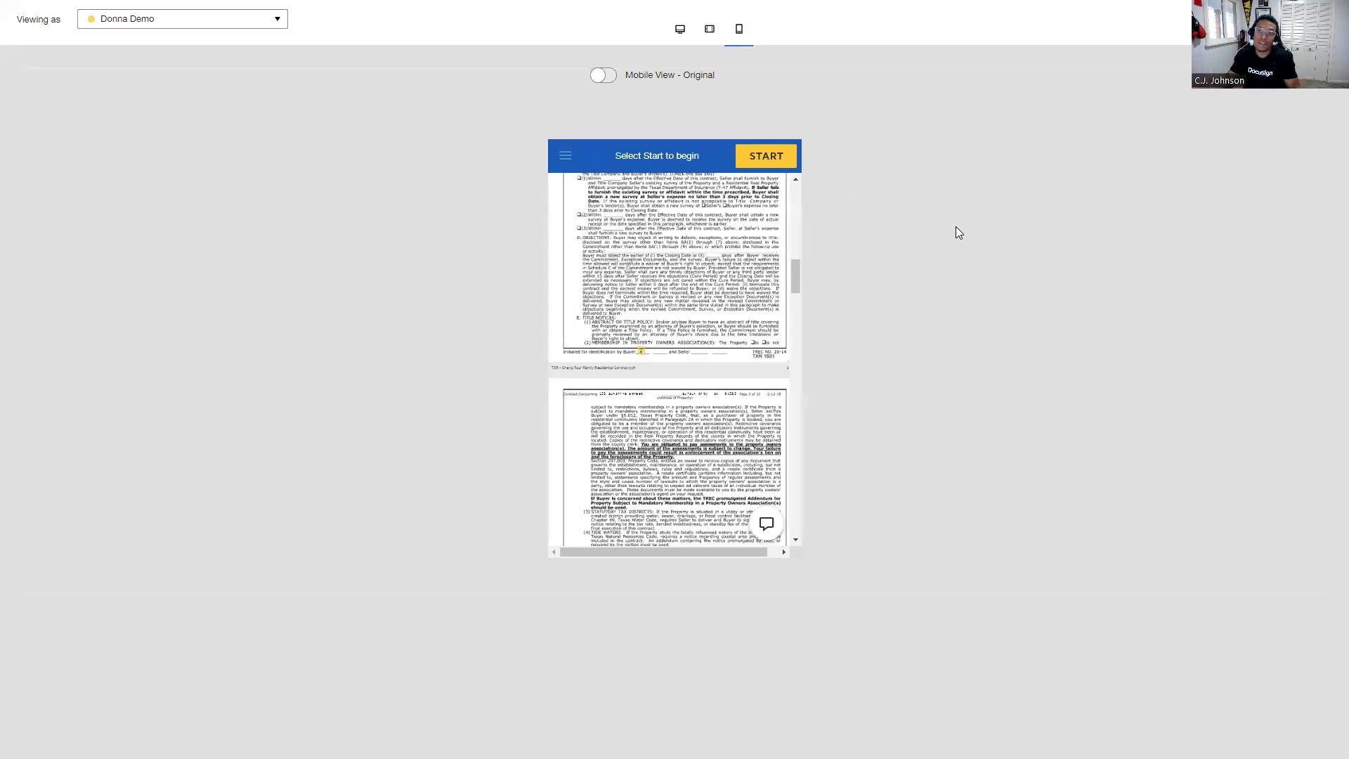
{"action": "scroll", "coordinate": [759, 291], "scroll_direction": "down", "scroll_amount": 10}
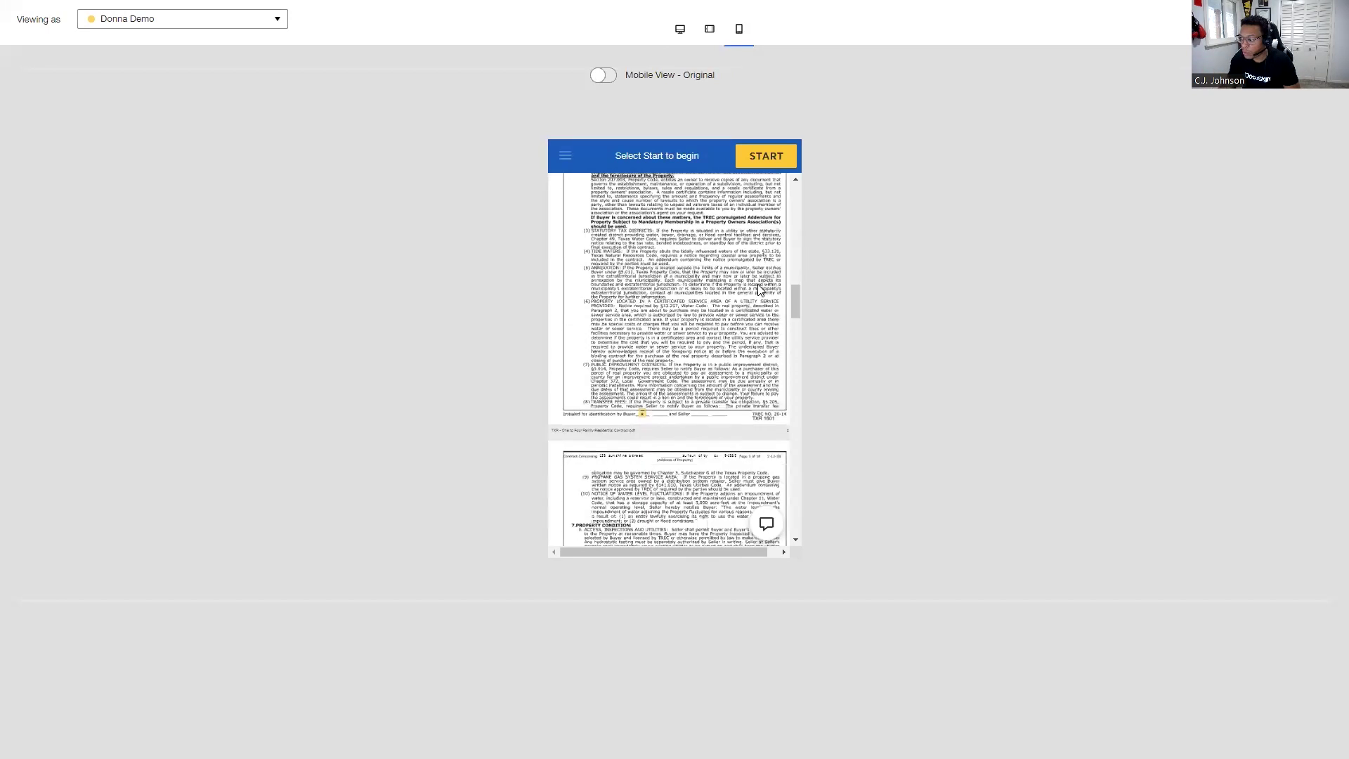
{"action": "scroll", "coordinate": [760, 290], "scroll_direction": "up", "scroll_amount": 3}
{"action": "left_click", "coordinate": [953, 467]}
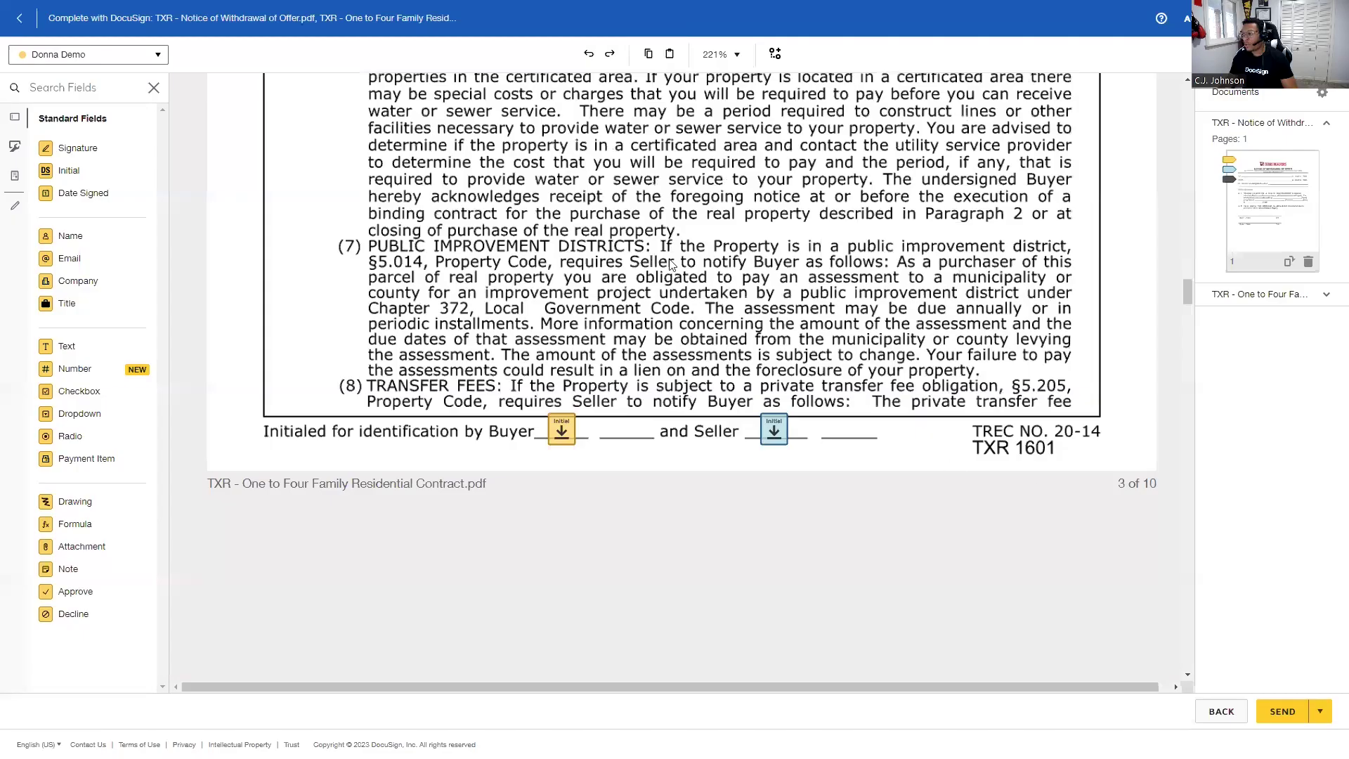
Review the tagged fields and send the two-document envelope to its recipients.
{"action": "scroll", "coordinate": [744, 253], "scroll_direction": "down", "scroll_amount": 4}
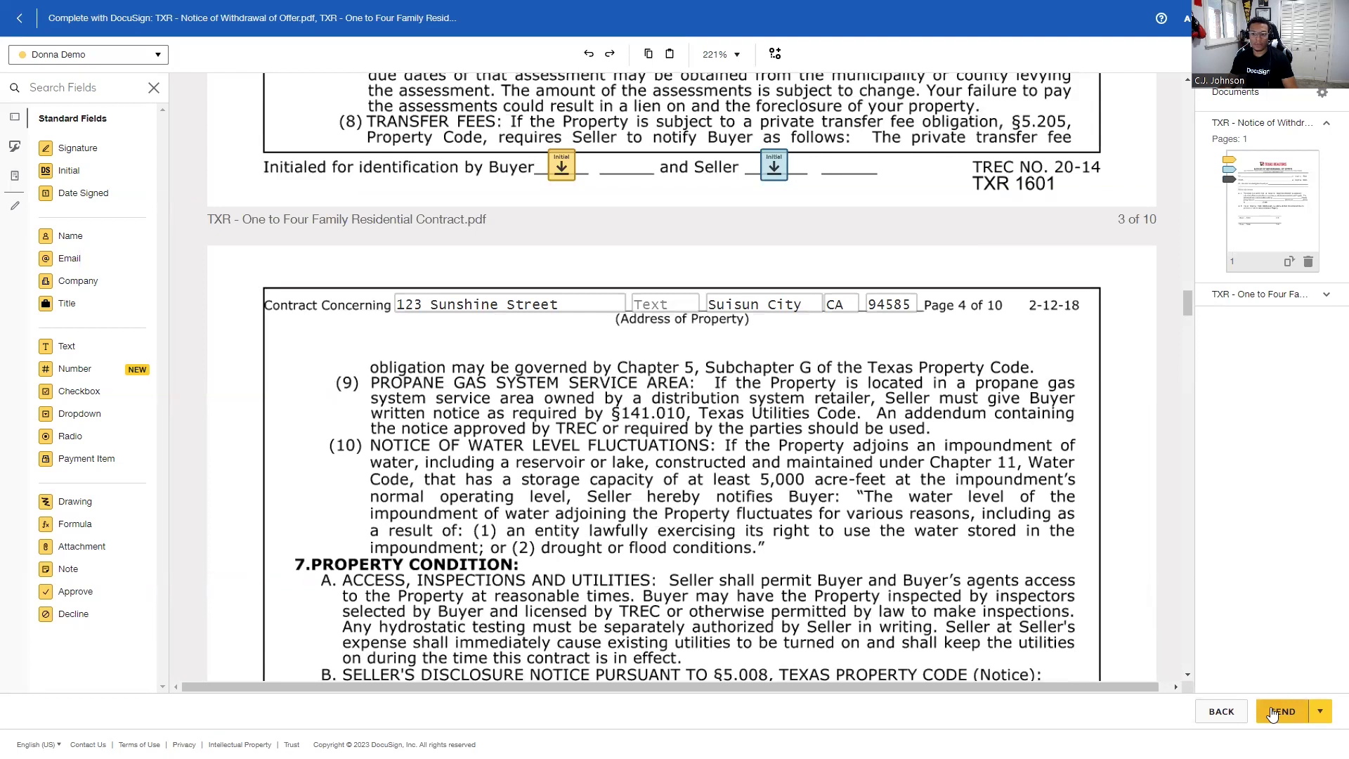
{"action": "left_click", "coordinate": [1274, 715]}
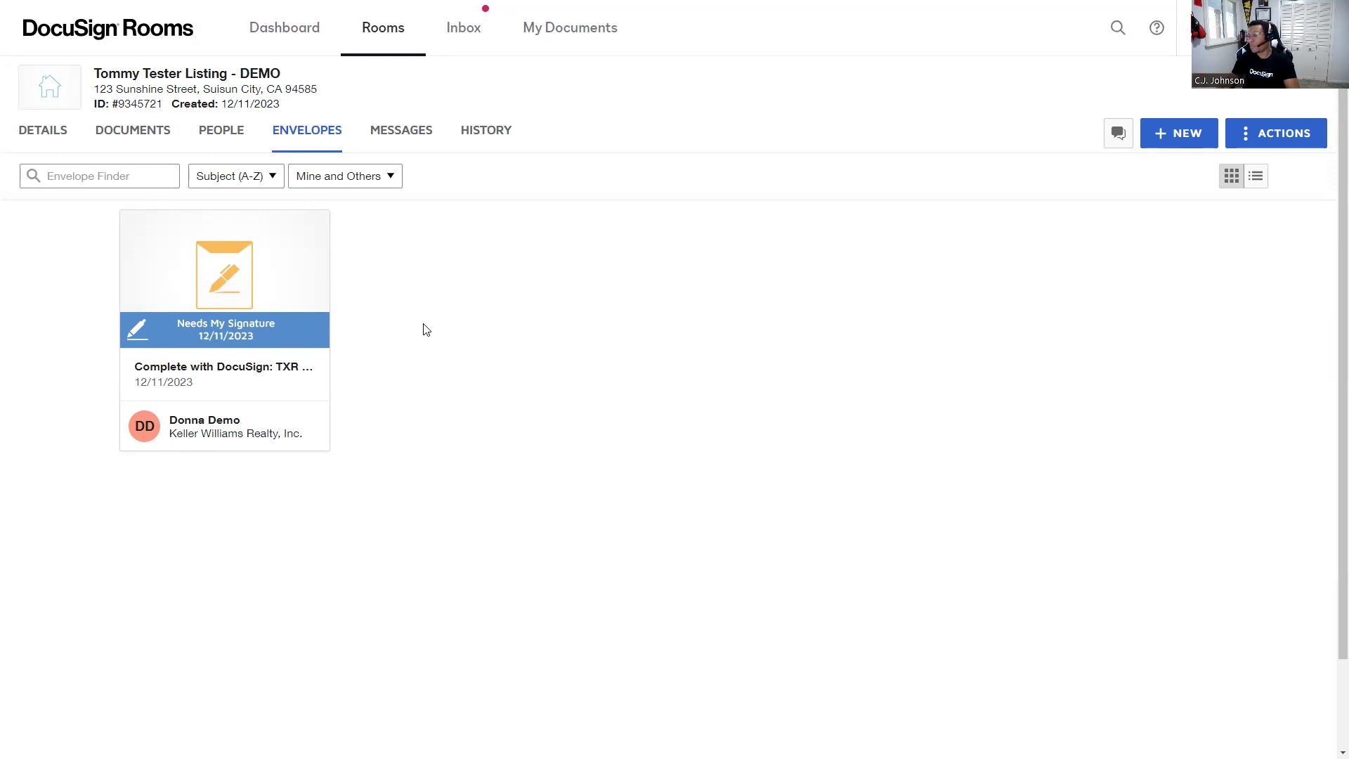
Check the sent envelope's recipients: buyer signed, seller pending, status Waiting For Others.
{"action": "left_click", "coordinate": [241, 310]}
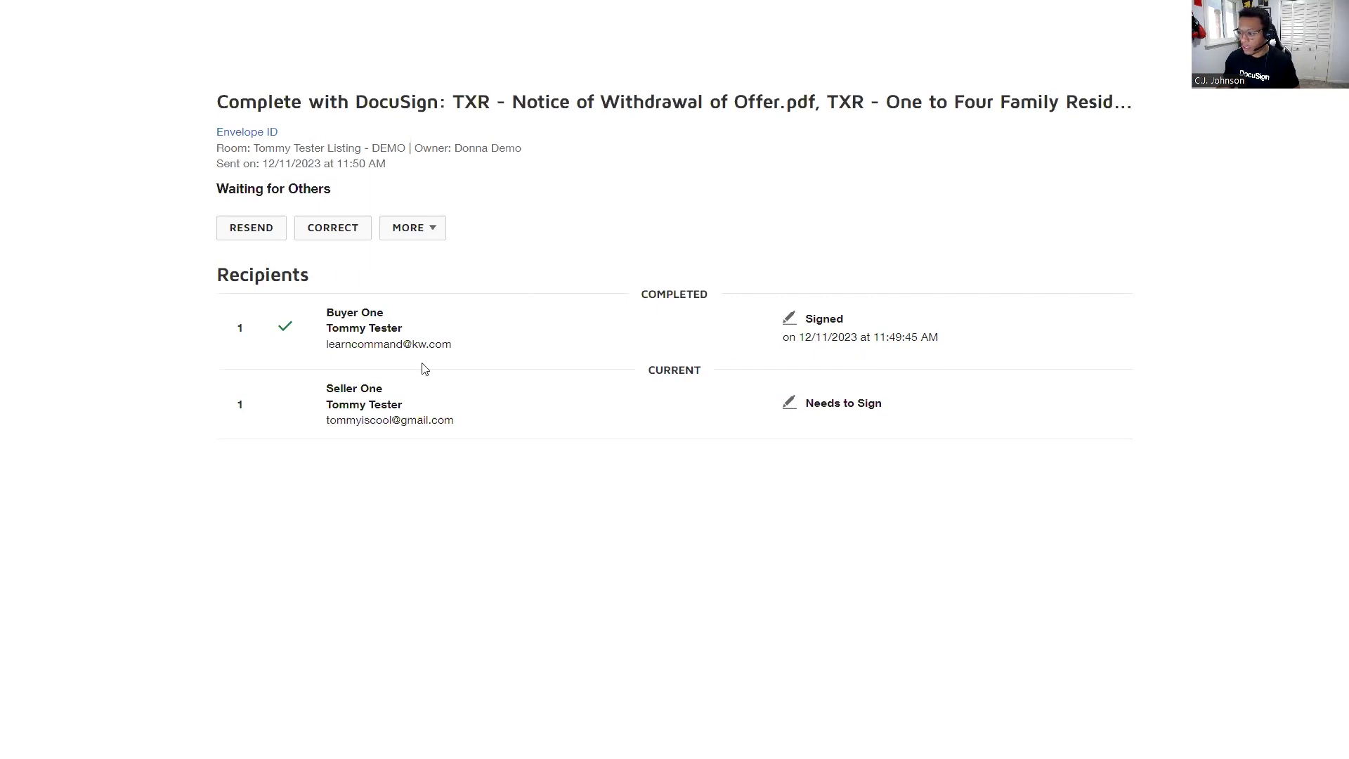
{"action": "key", "text": "Escape"}
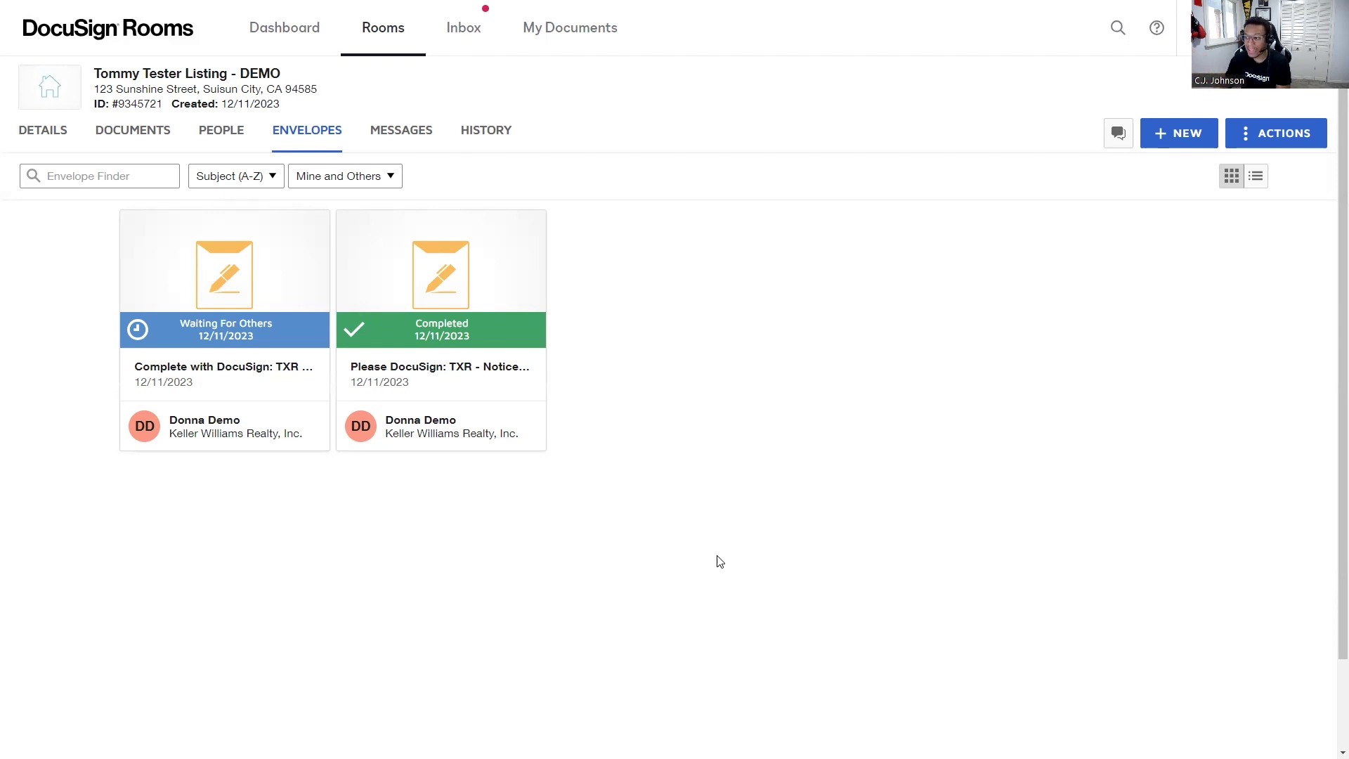
View the completed envelope's details, then list the room's eight documents.
{"action": "left_click", "coordinate": [414, 332]}
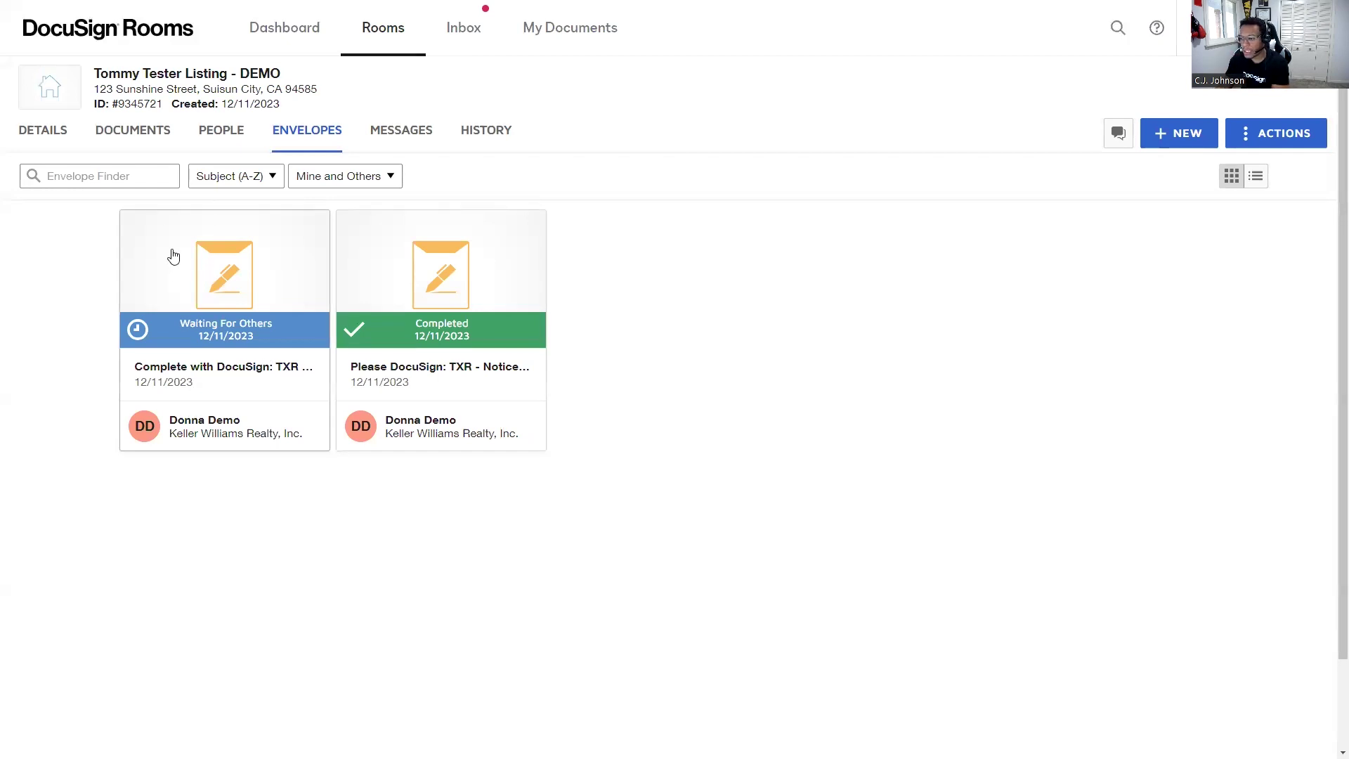
{"action": "left_click", "coordinate": [141, 139]}
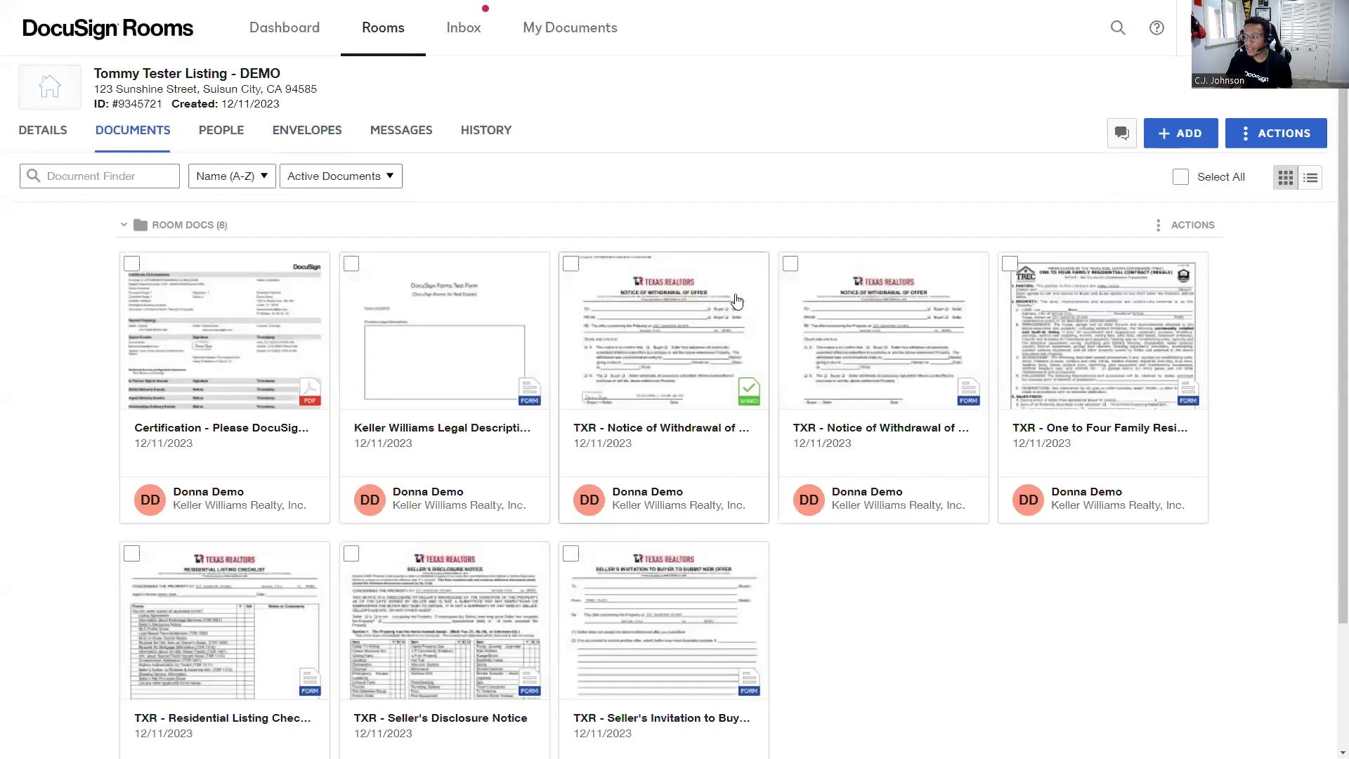